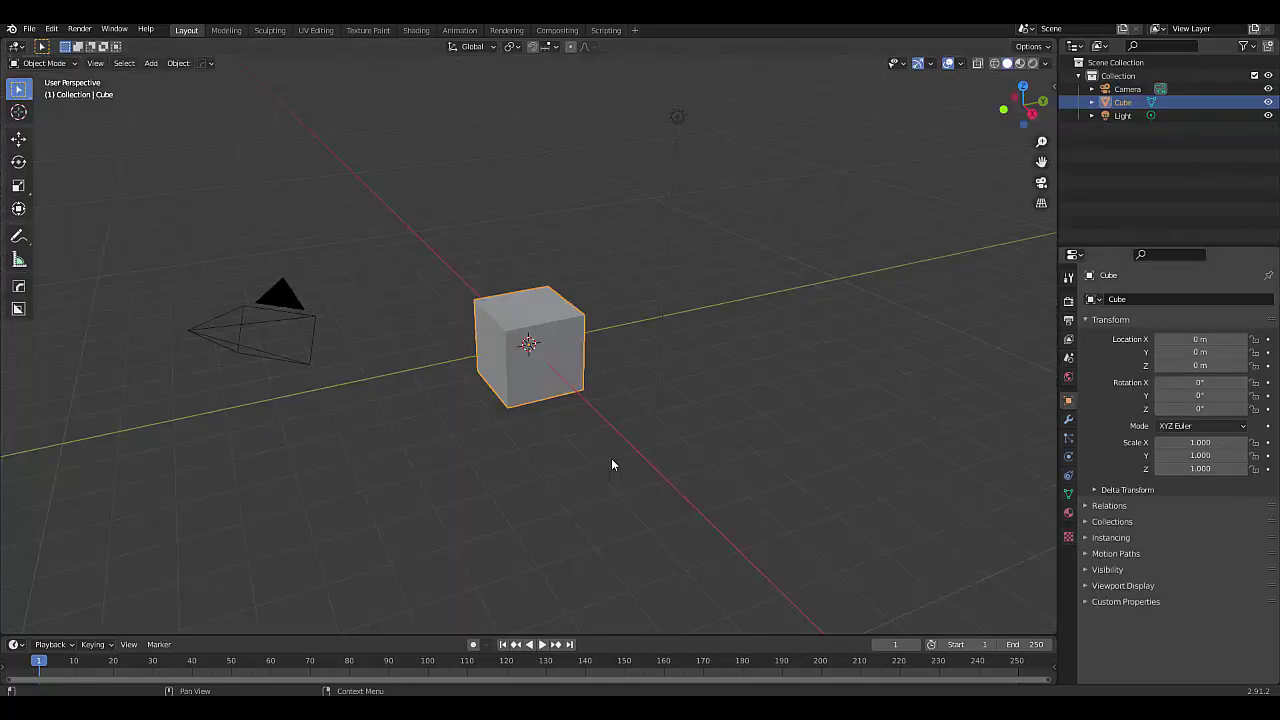
Orbit the view and reselect the default cube
{"action": "left_click", "coordinate": [562, 499]}
{"action": "scroll", "coordinate": [562, 499], "scroll_direction": "down", "scroll_amount": 4}
{"action": "scroll", "coordinate": [562, 499], "scroll_direction": "up", "scroll_amount": 3}
{"action": "middle_click_drag", "start_coordinate": [562, 499], "coordinate": [560, 400]}
{"action": "left_click", "coordinate": [575, 392]}
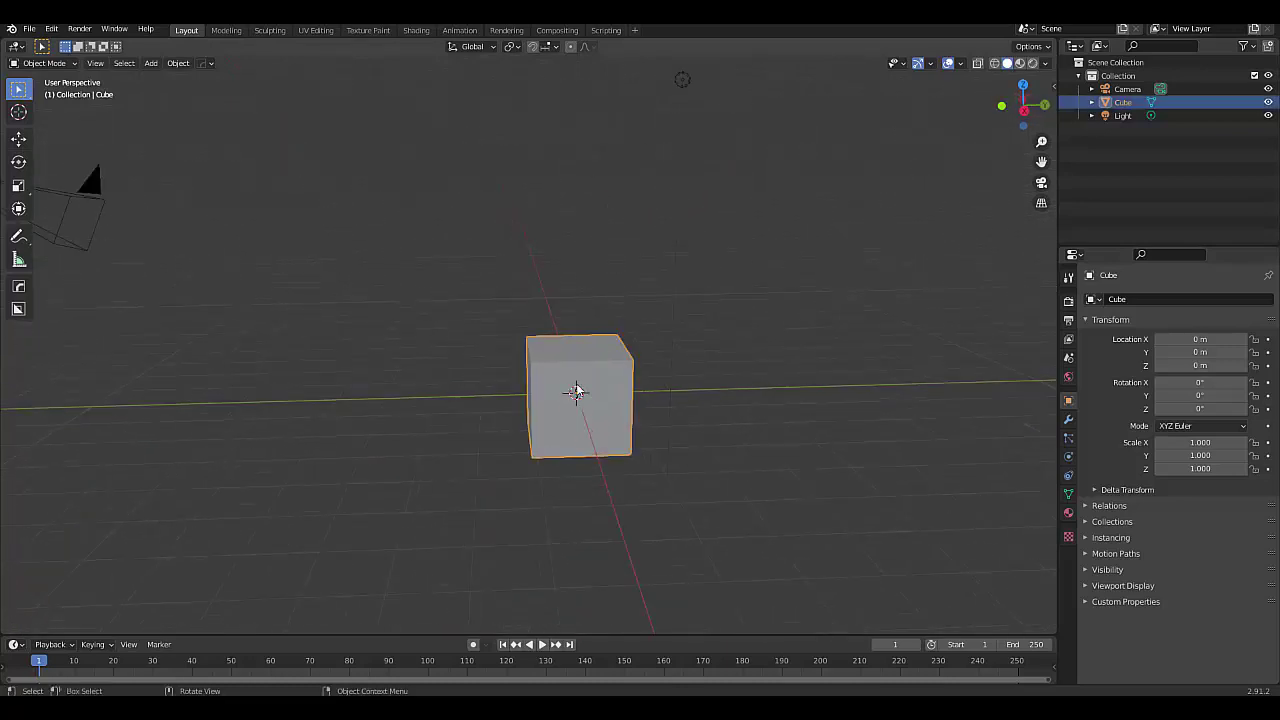
Enter Edit Mode in edge select with X-ray on and box-select all of the cube's edges
{"action": "key", "text": "ctrl+Tab"}
{"action": "left_click", "coordinate": [568, 458]}
{"action": "key", "text": "2"}
{"action": "left_click", "coordinate": [977, 63]}
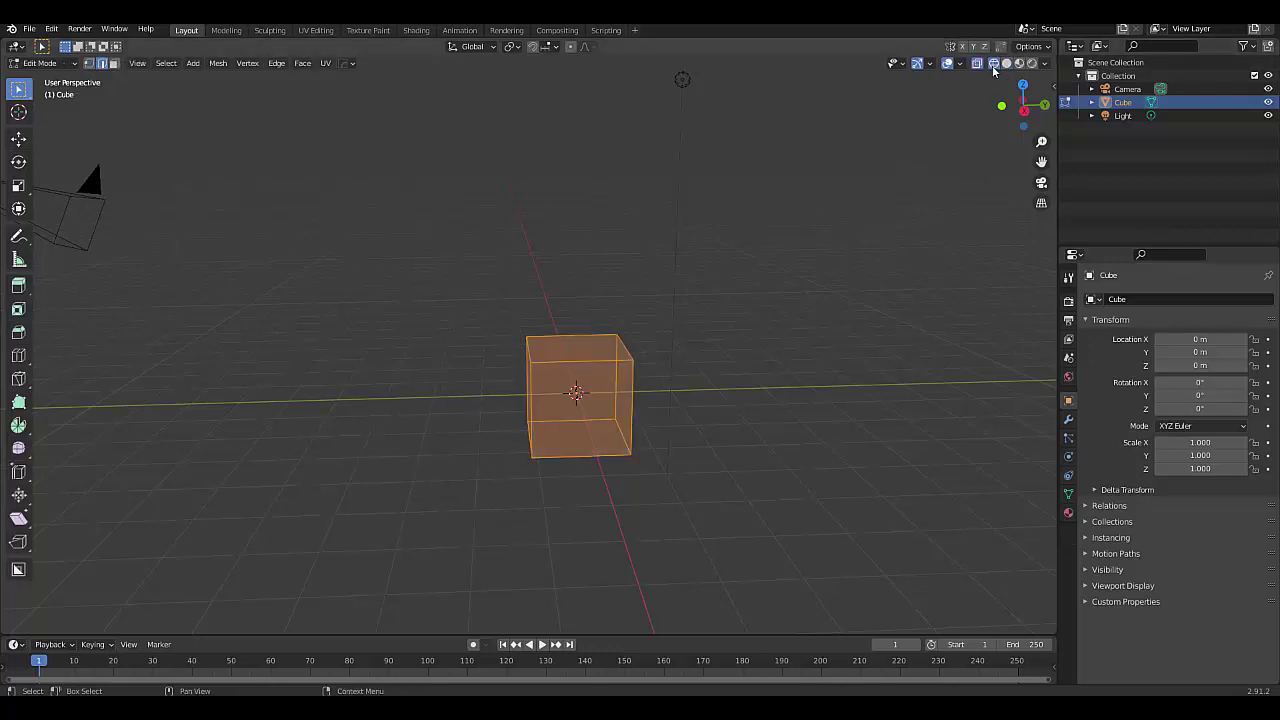
{"action": "left_click_drag", "start_coordinate": [231, 218], "coordinate": [749, 582]}
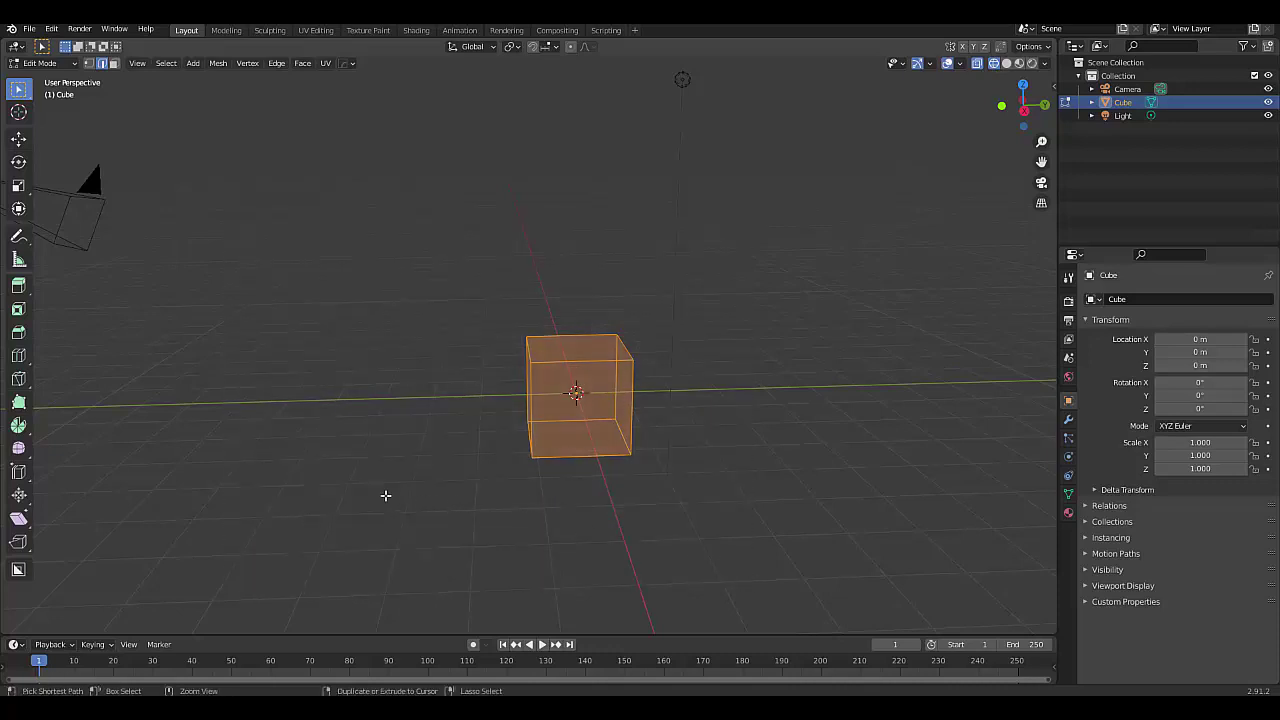
Bevel the edges with several segments, then return to Object Mode with solid, smooth shading
{"action": "key", "text": "ctrl+b"}
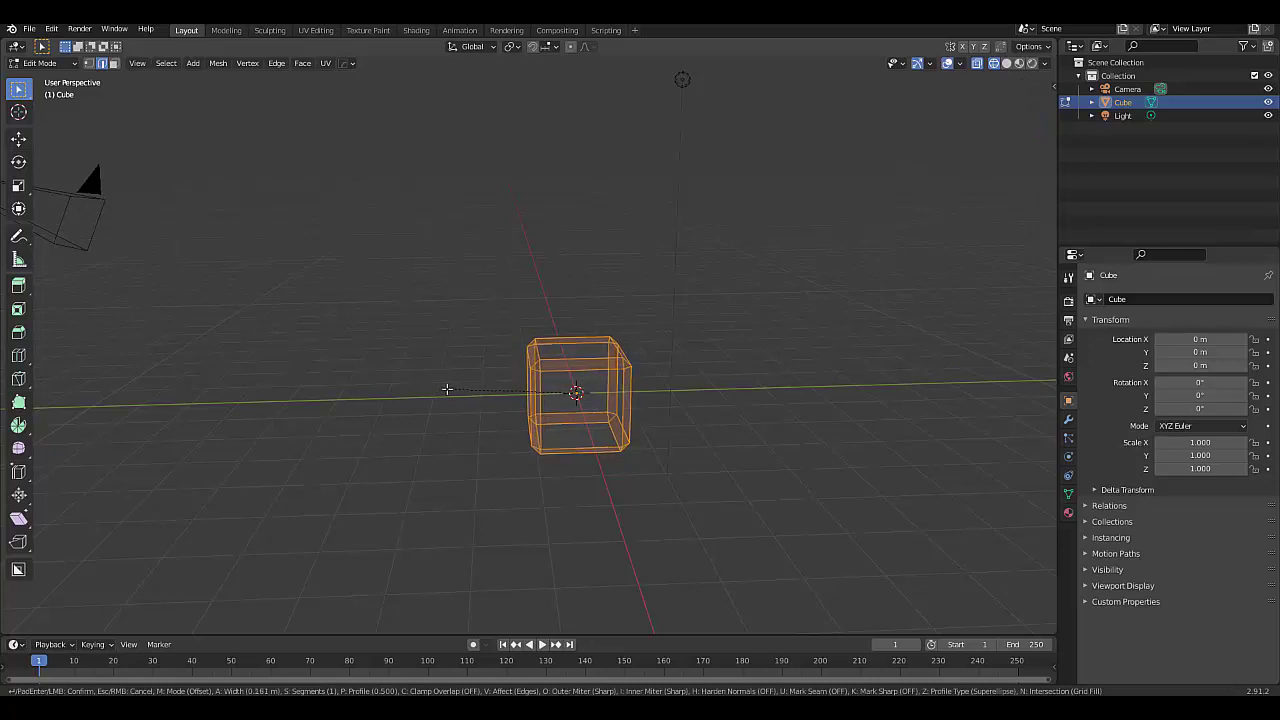
{"action": "scroll", "coordinate": [447, 389], "scroll_direction": "up", "scroll_amount": 5}
{"action": "left_click", "coordinate": [446, 389]}
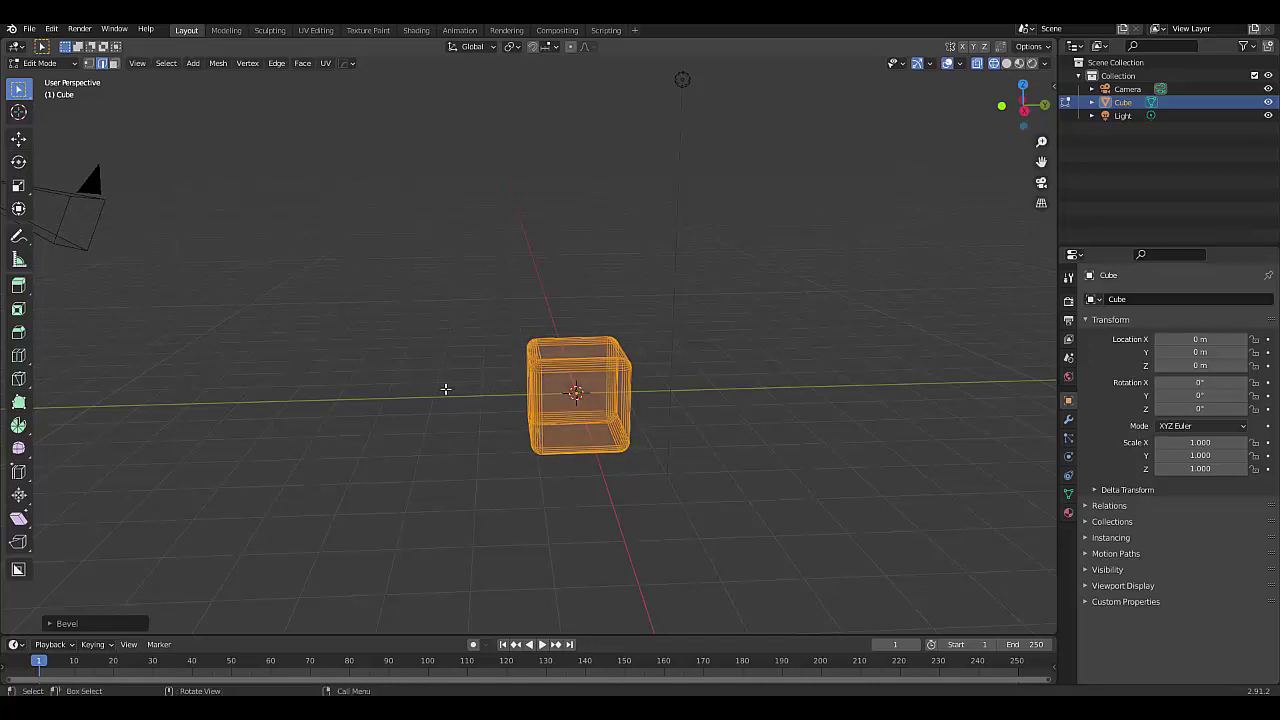
{"action": "key", "text": "ctrl+Tab"}
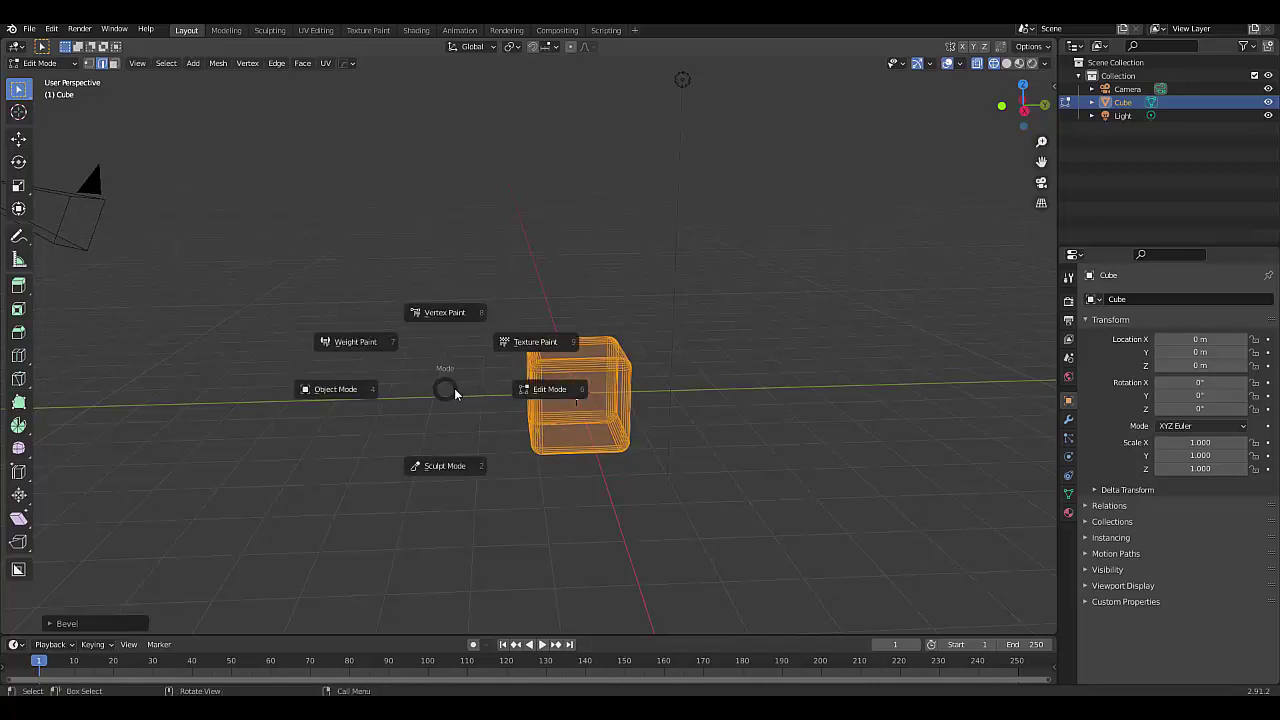
{"action": "left_click", "coordinate": [399, 405]}
{"action": "left_click", "coordinate": [1007, 63]}
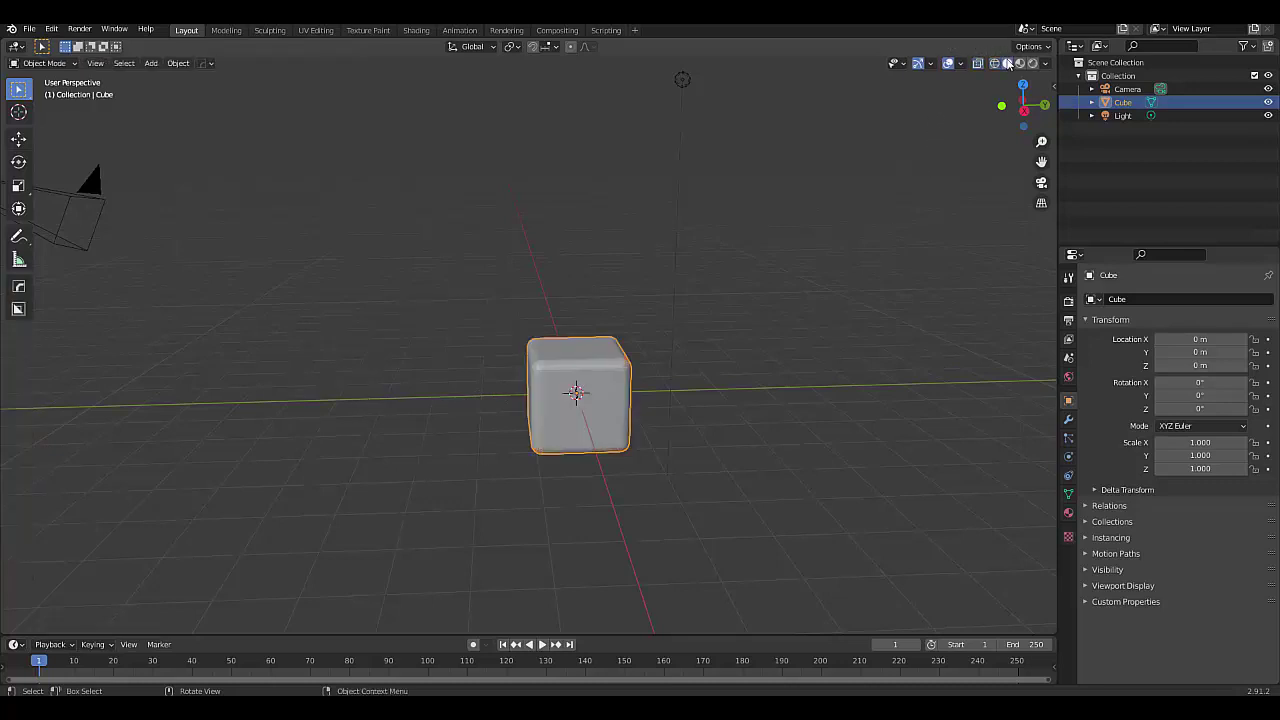
{"action": "right_click", "coordinate": [571, 447]}
{"action": "left_click", "coordinate": [571, 411]}
Turn on the on-screen keystroke display from the viewport sidebar
{"action": "key", "text": "n"}
{"action": "left_click", "coordinate": [1048, 188]}
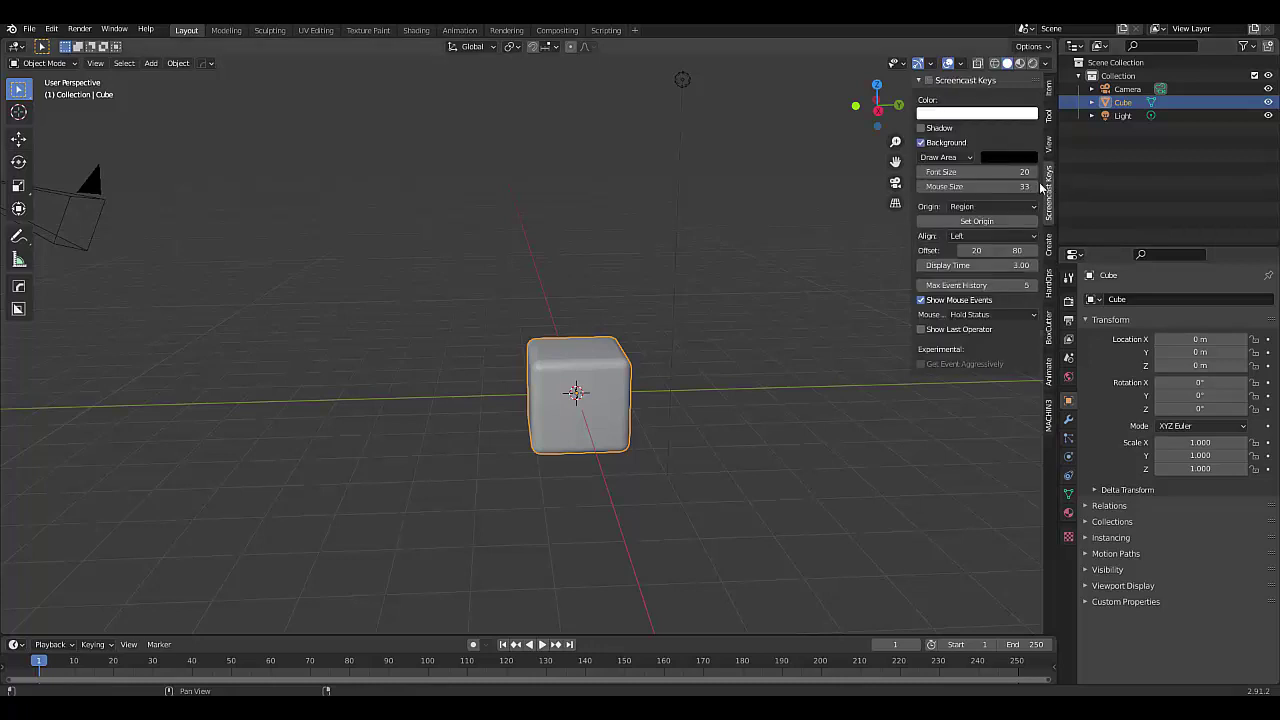
{"action": "left_click", "coordinate": [929, 80]}
{"action": "left_click", "coordinate": [1048, 90]}
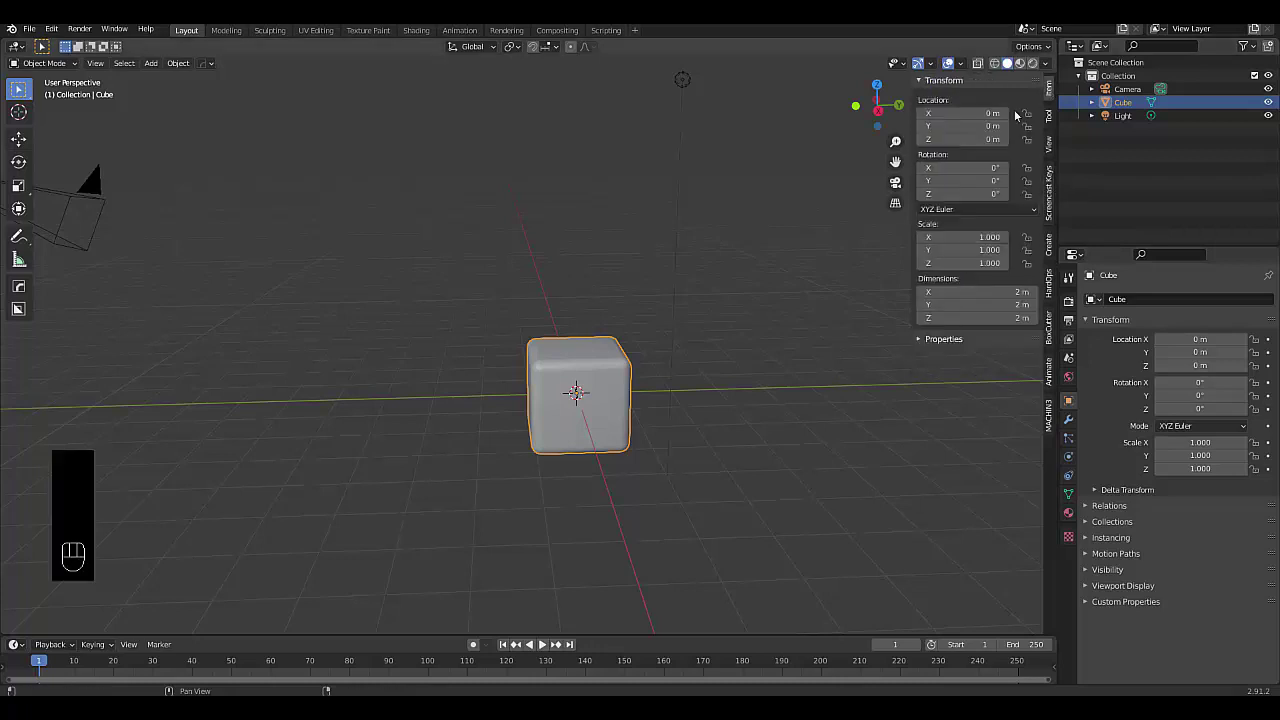
{"action": "key", "text": "n"}
Move the bevelled cube along Y to -6.7631 m
{"action": "middle_click_drag", "start_coordinate": [629, 431], "coordinate": [674, 391]}
{"action": "key", "text": "g"}
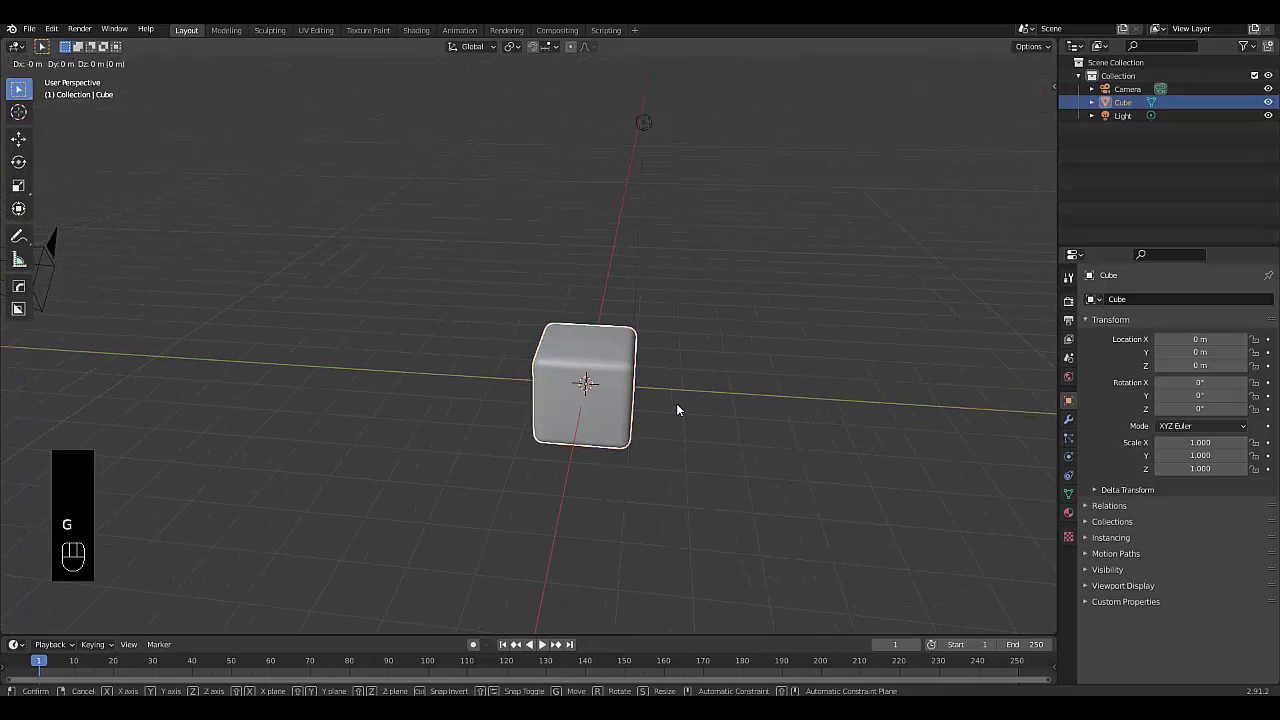
{"action": "key", "text": "y"}
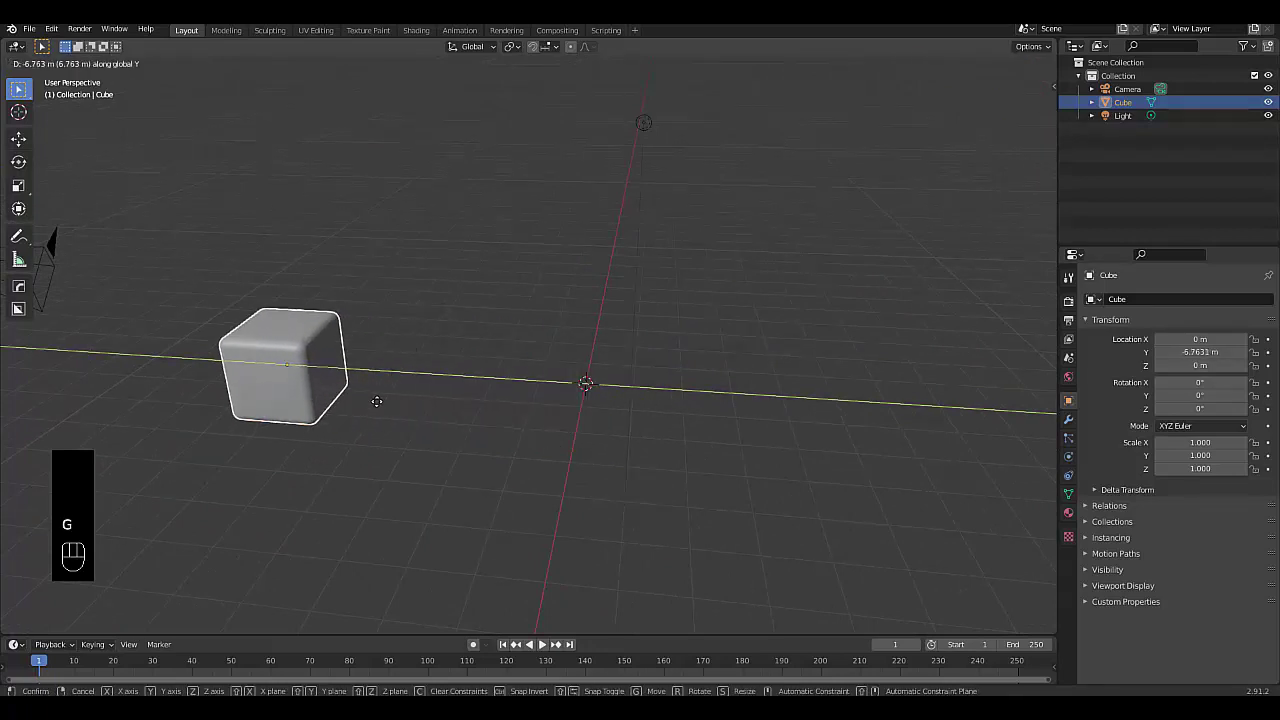
{"action": "left_click", "coordinate": [376, 401]}
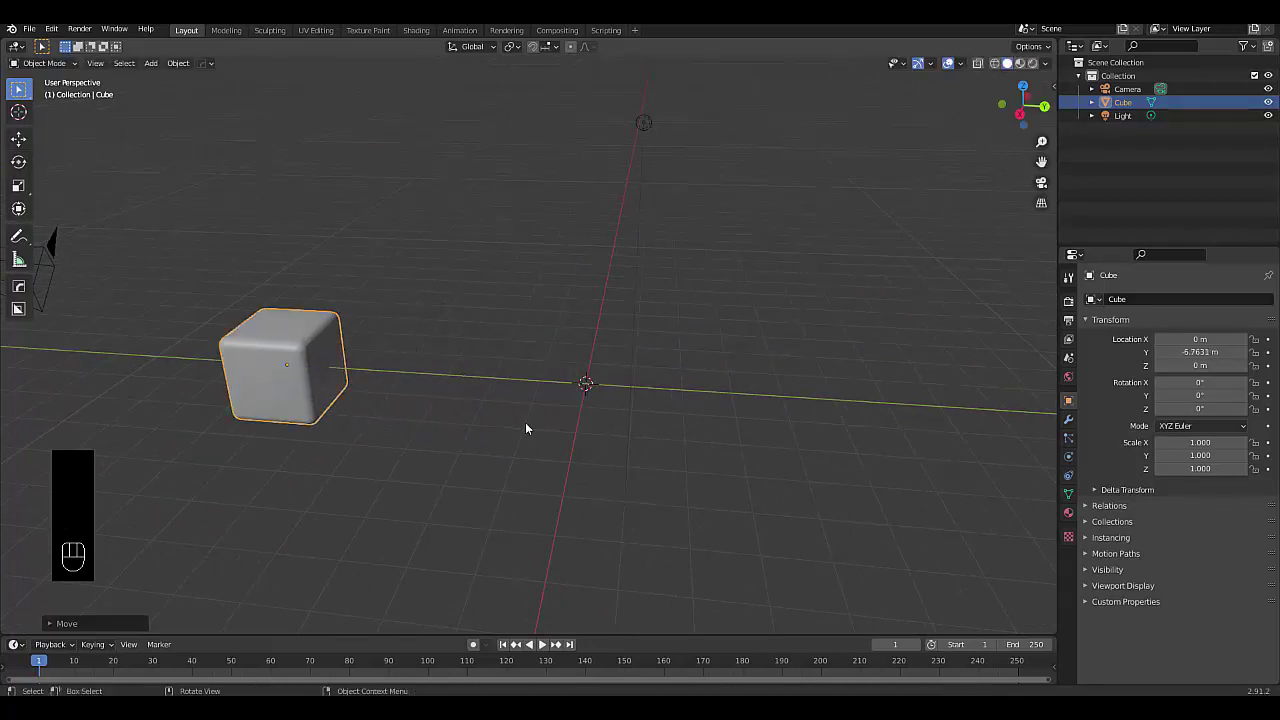
Add a new cube and give it a Simple Subdivision Surface modifier at level 2
{"action": "key", "text": "shift+a"}
{"action": "mouse_move", "coordinate": [525, 422]}
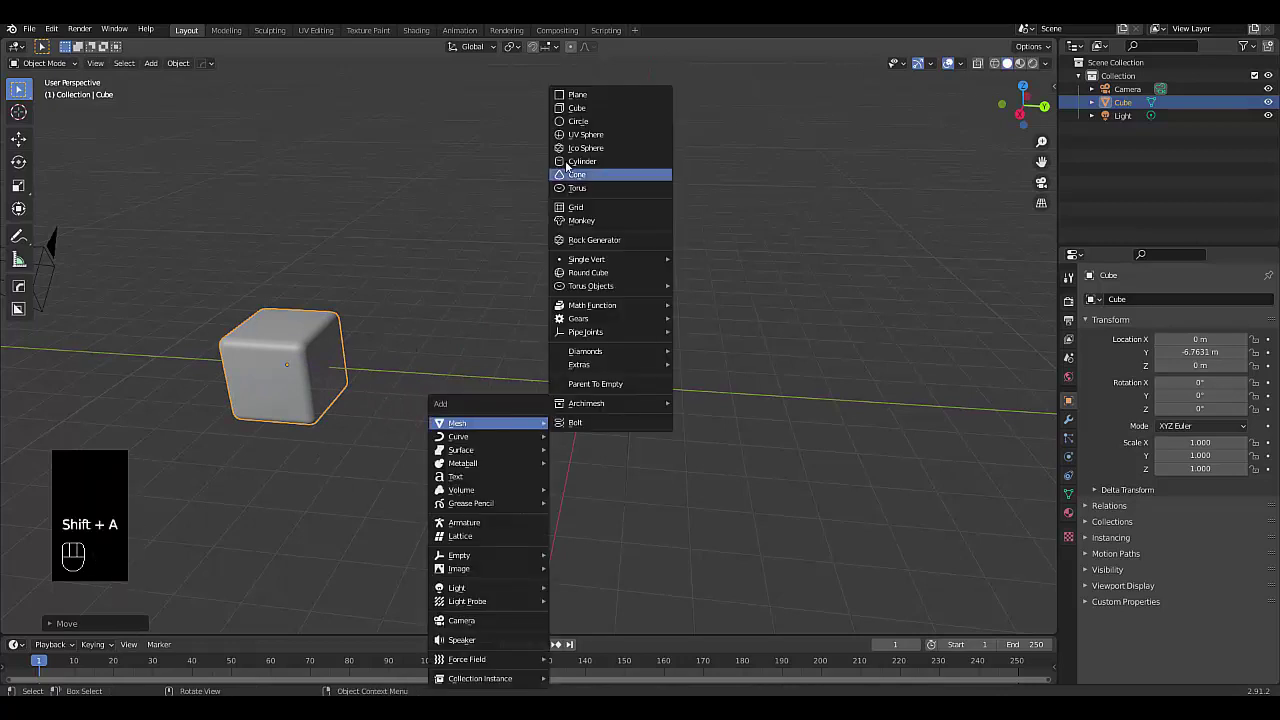
{"action": "left_click", "coordinate": [564, 108]}
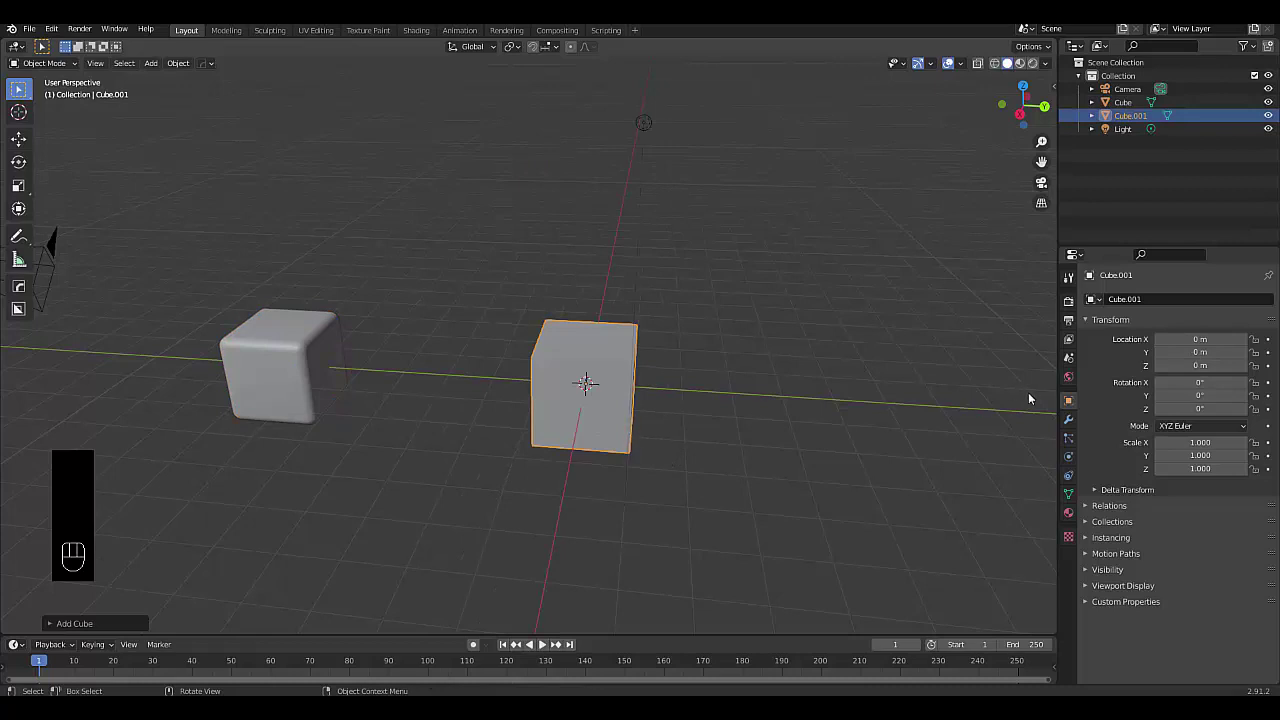
{"action": "left_click", "coordinate": [1068, 420]}
{"action": "left_click", "coordinate": [1156, 300]}
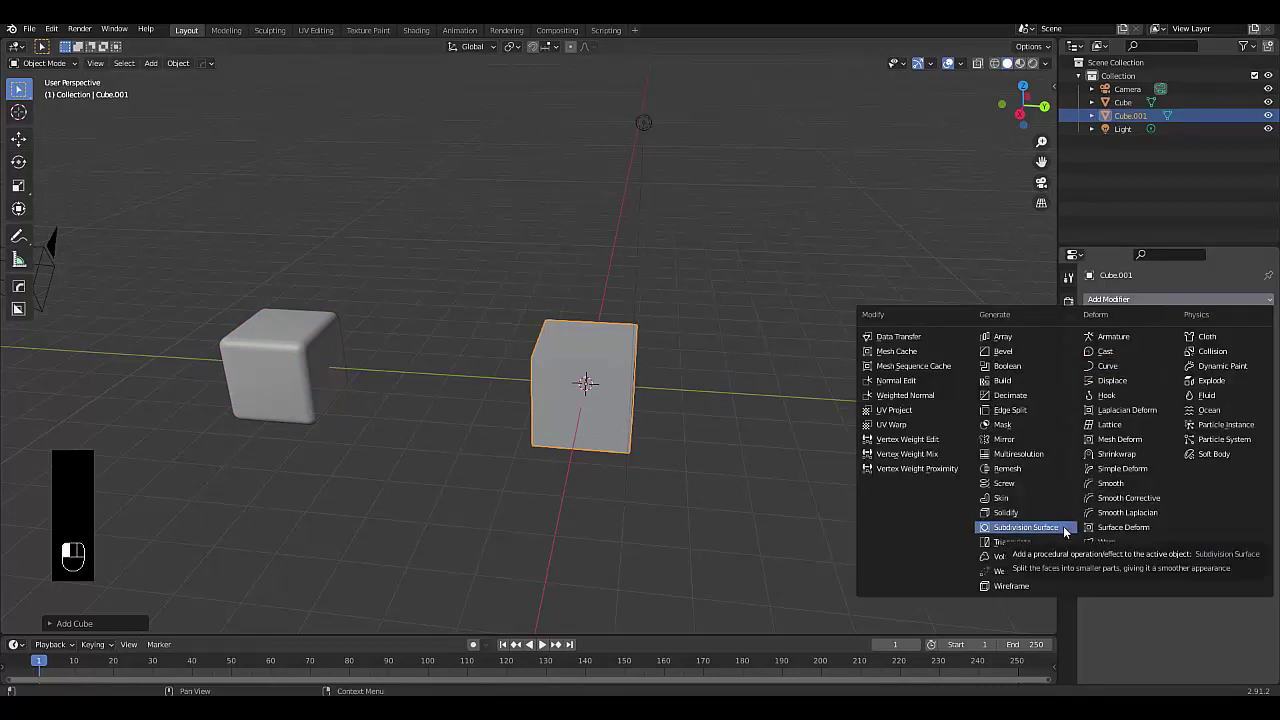
{"action": "left_click", "coordinate": [1030, 527]}
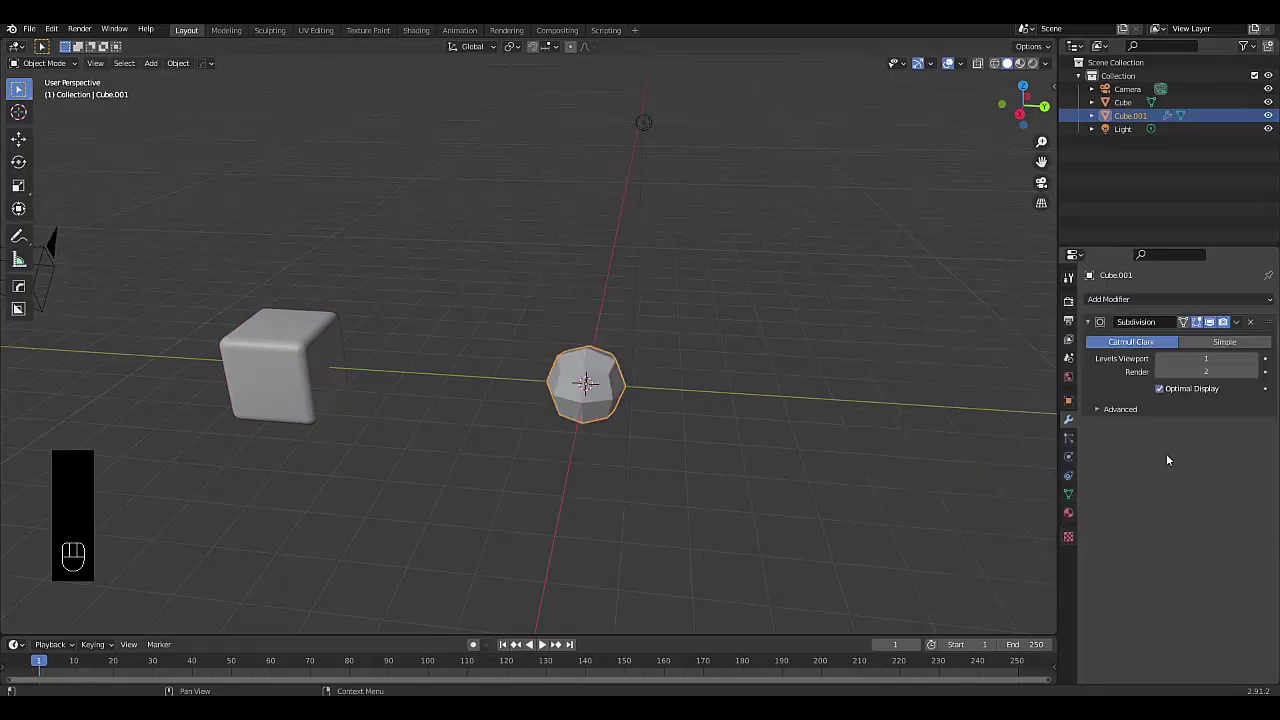
{"action": "left_click", "coordinate": [1254, 362]}
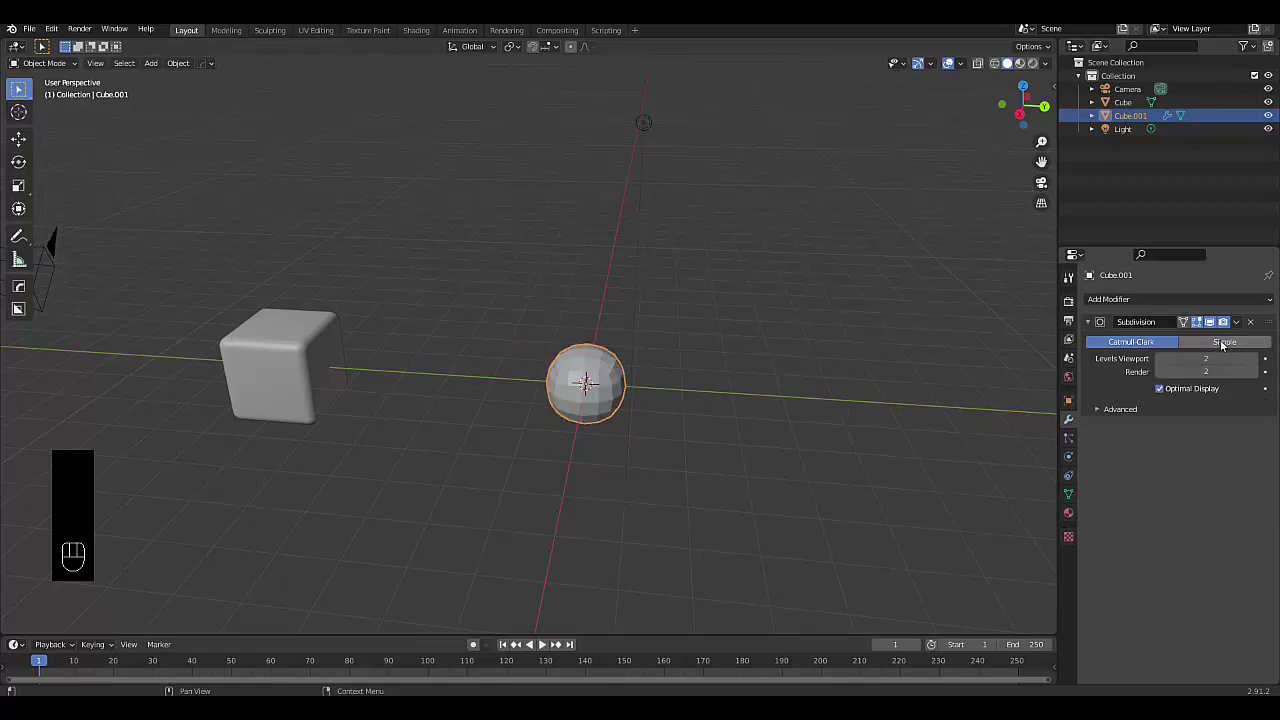
{"action": "left_click", "coordinate": [1224, 342]}
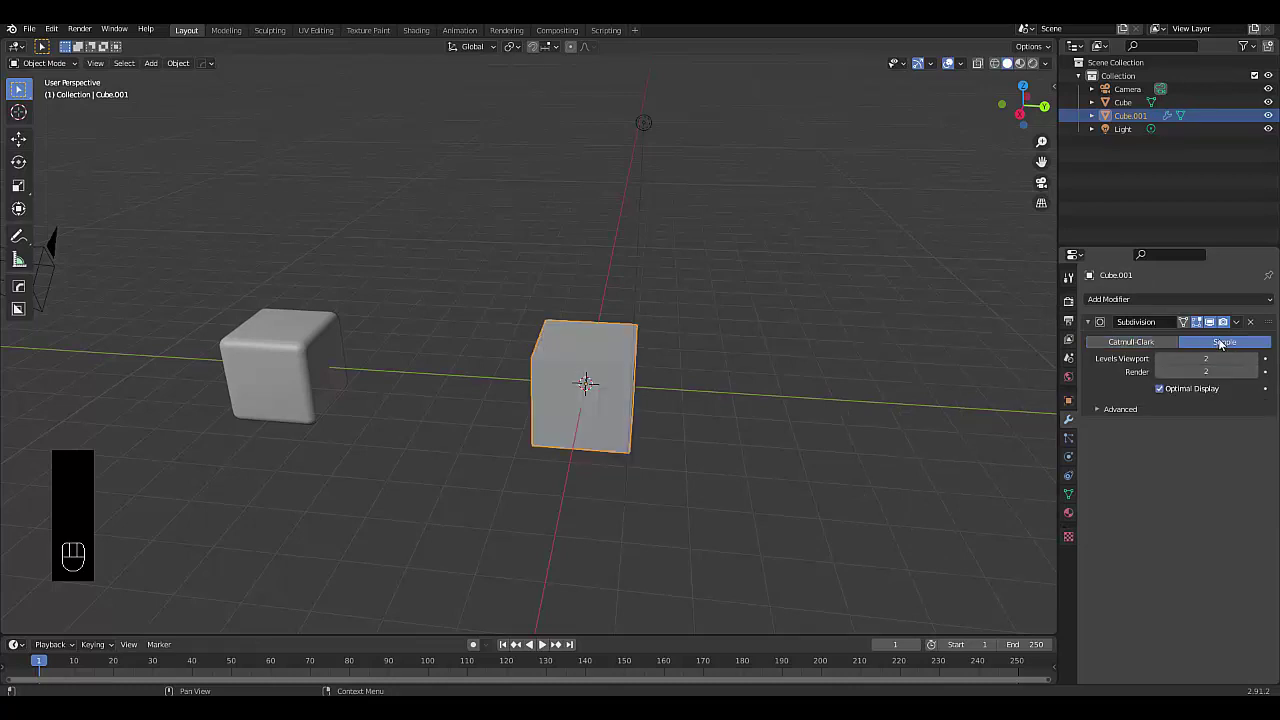
Add a second Catmull-Clark Subdivision Surface at level 2 and smooth-shade the cube
{"action": "left_click", "coordinate": [1152, 299]}
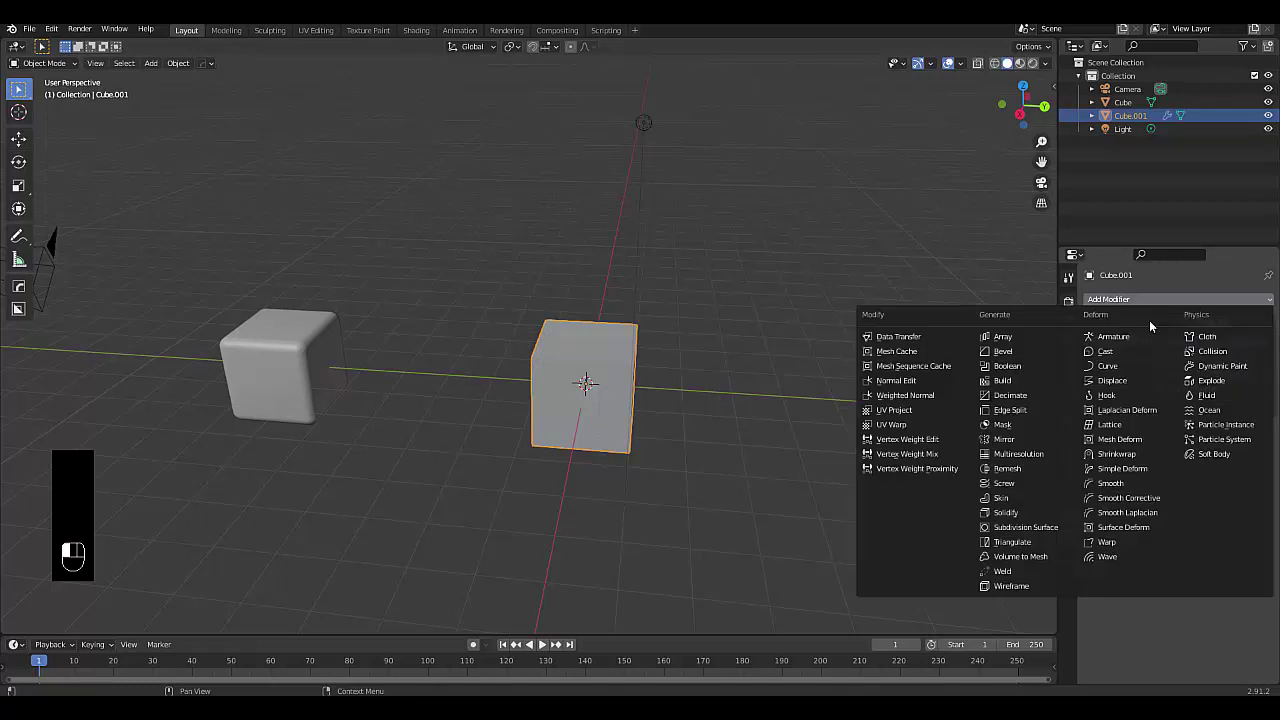
{"action": "left_click", "coordinate": [1044, 527]}
{"action": "left_click", "coordinate": [1254, 465]}
{"action": "right_click", "coordinate": [617, 413]}
{"action": "left_click", "coordinate": [617, 413]}
{"action": "middle_click_drag", "start_coordinate": [617, 413], "coordinate": [521, 411]}
{"action": "scroll", "coordinate": [835, 390], "scroll_direction": "up", "scroll_amount": 2}
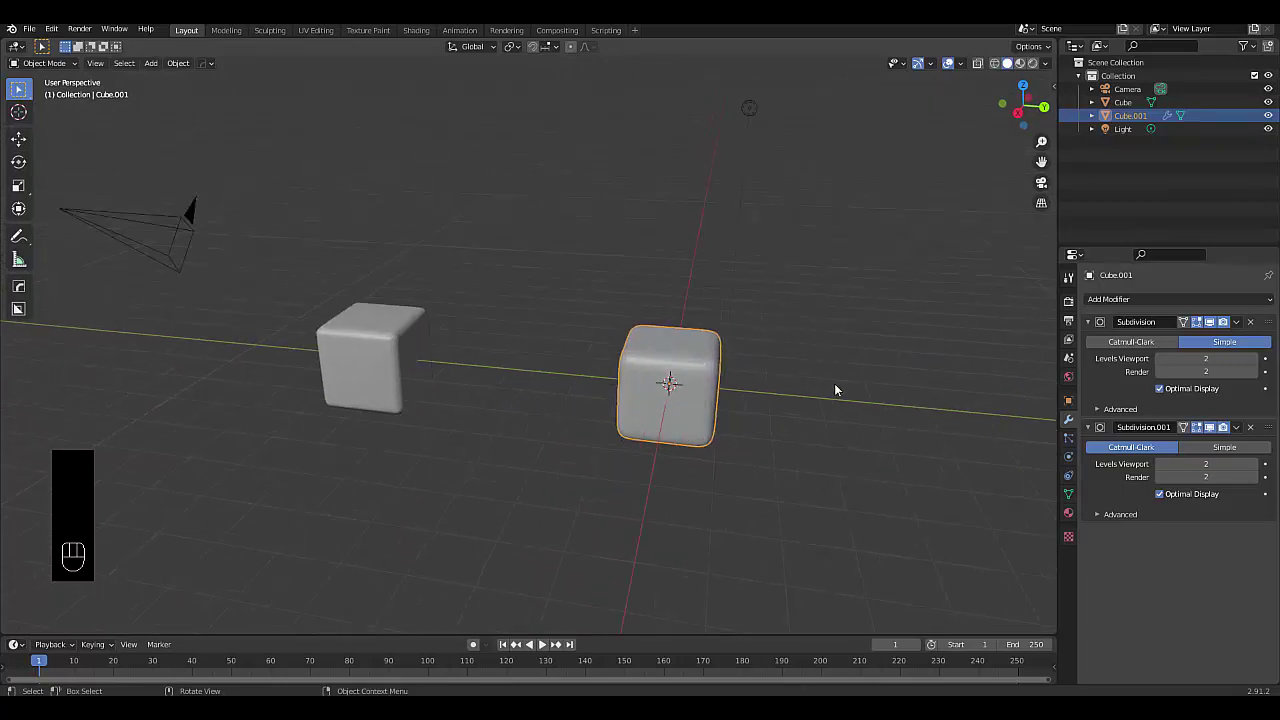
Place the second rounded cube beside the first and add a third cube at the origin
{"action": "key", "text": "g"}
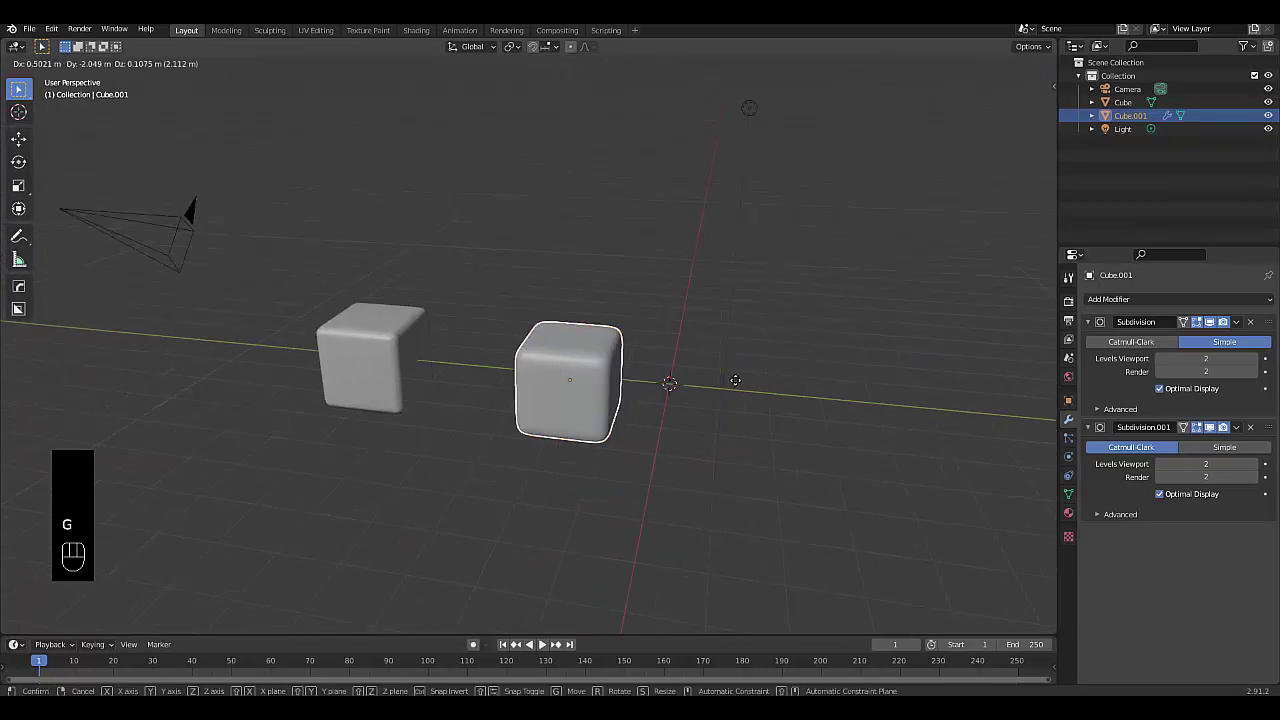
{"action": "left_click", "coordinate": [415, 384]}
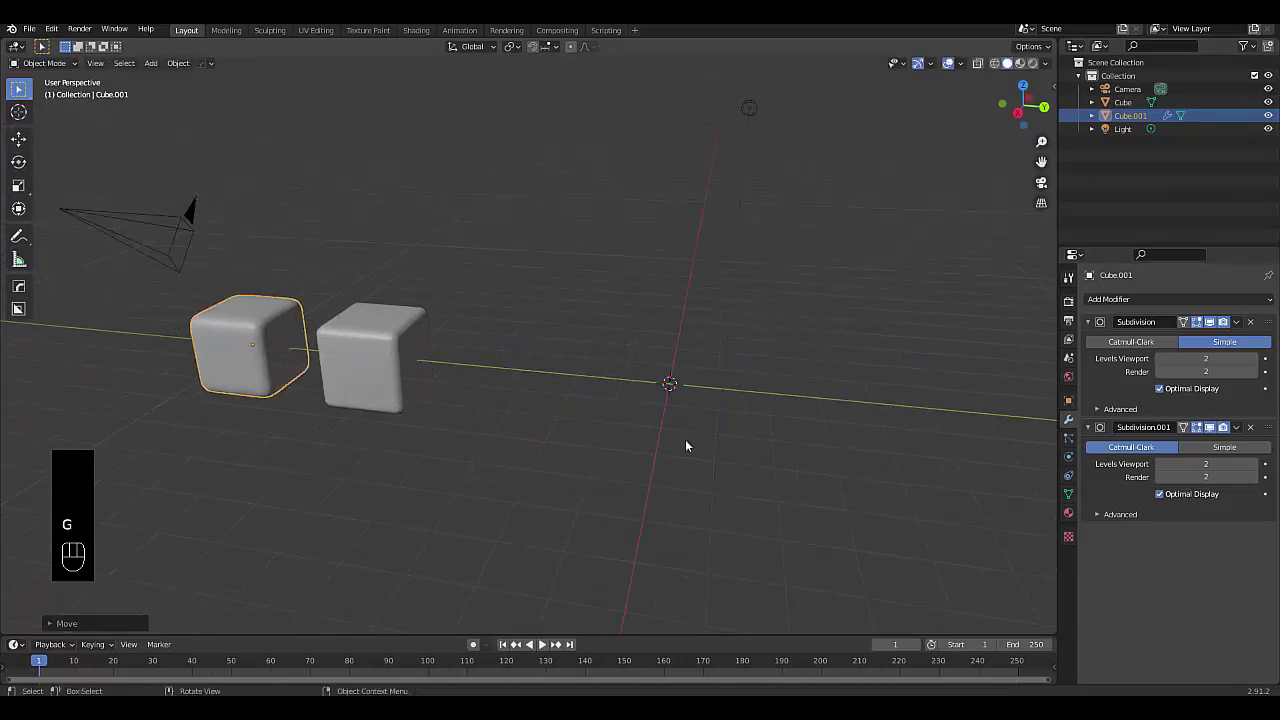
{"action": "key", "text": "shift+a"}
{"action": "mouse_move", "coordinate": [713, 421]}
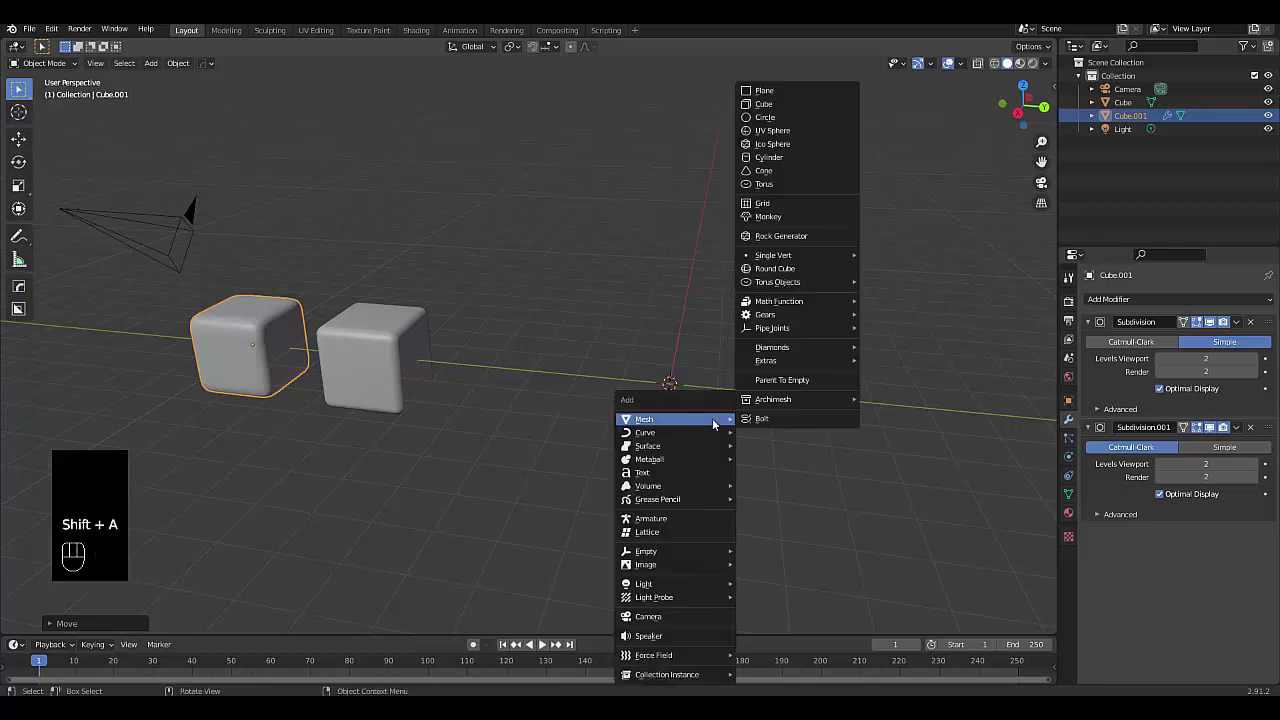
{"action": "left_click", "coordinate": [763, 104]}
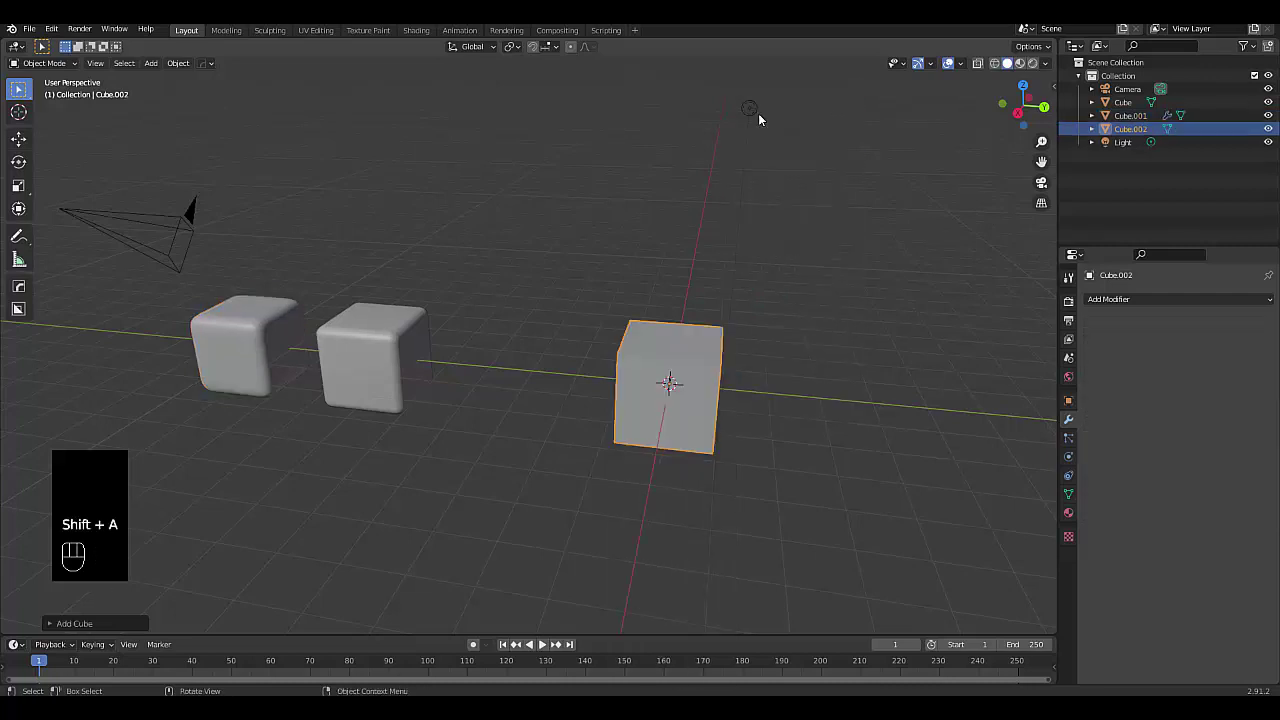
Rename Cube.002 to 'Primary cube'
{"action": "double_click", "coordinate": [1131, 129]}
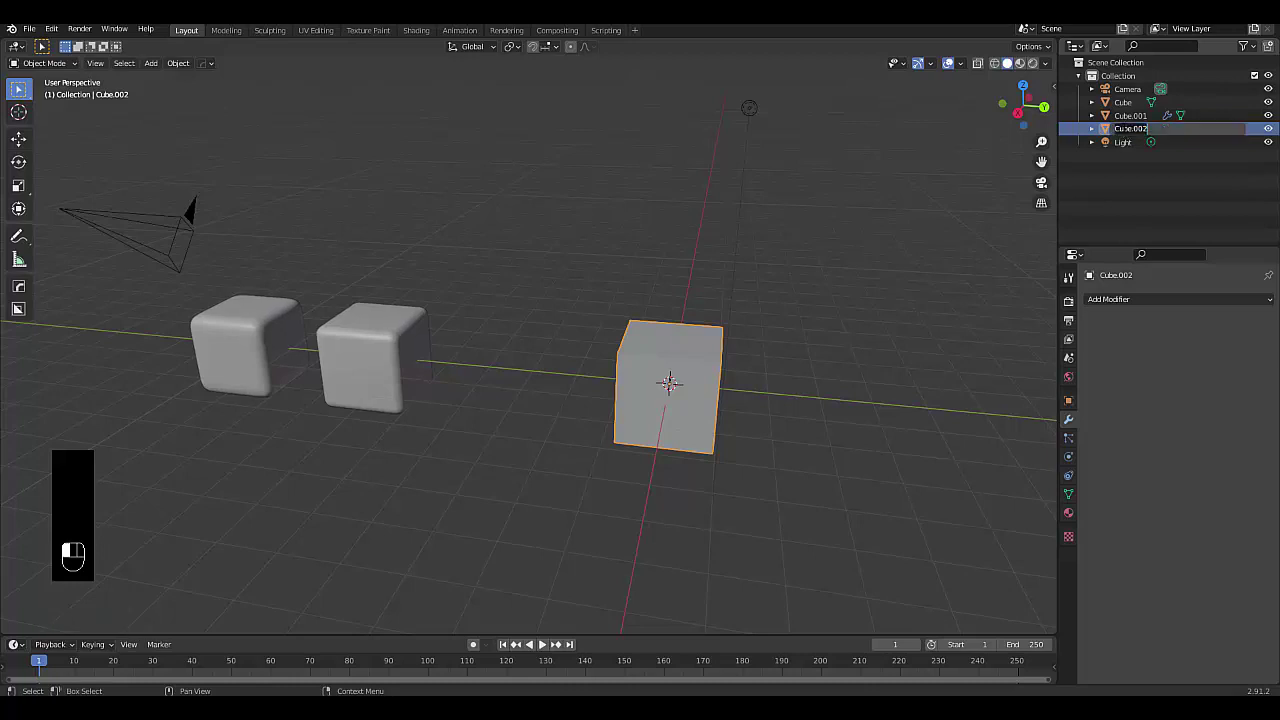
{"action": "type", "text": "F"}
{"action": "type", "text": "rimary cube"}
{"action": "key", "text": "Return"}
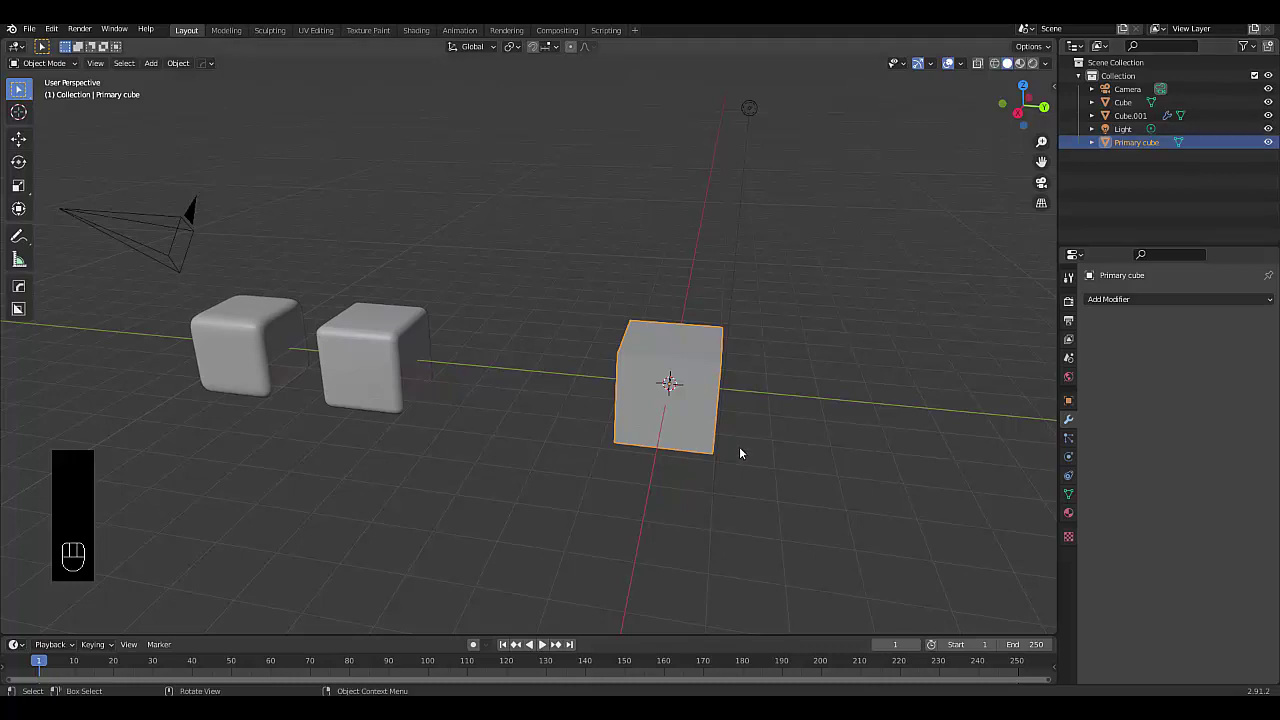
Add another cube and start renaming it in the Outliner
{"action": "key", "text": "shift+a"}
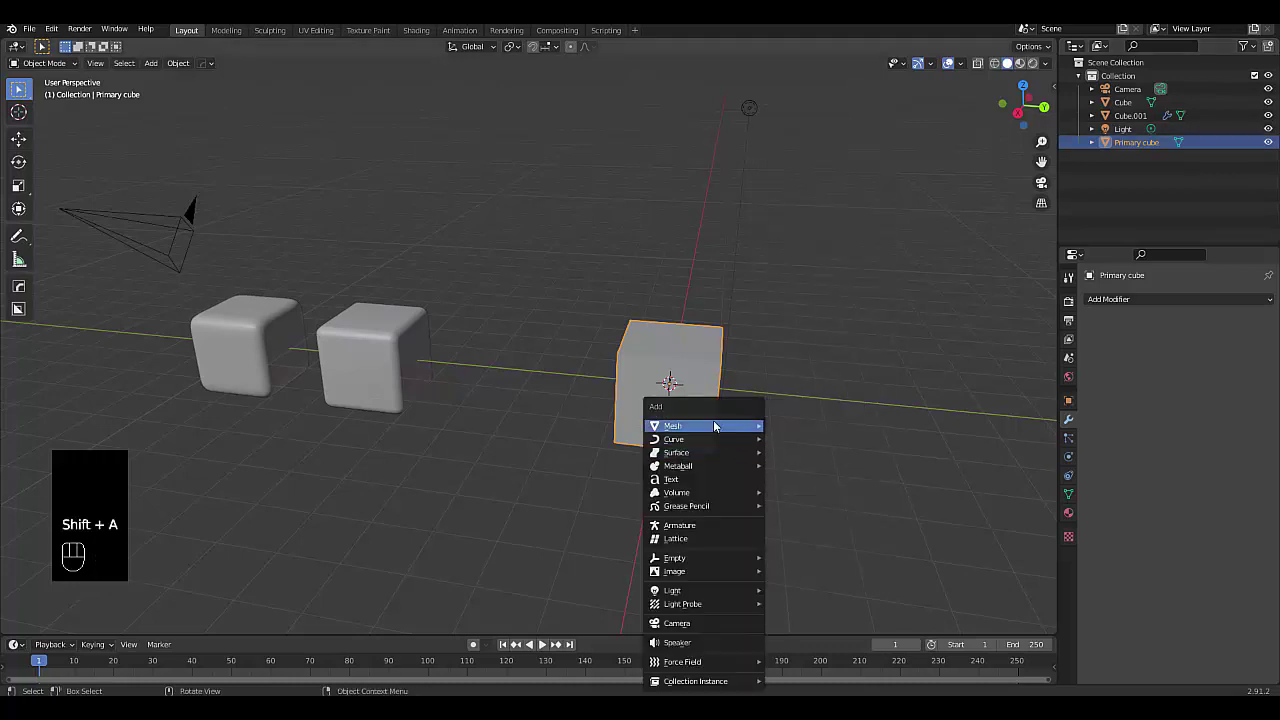
{"action": "mouse_move", "coordinate": [723, 426]}
{"action": "left_click", "coordinate": [830, 111]}
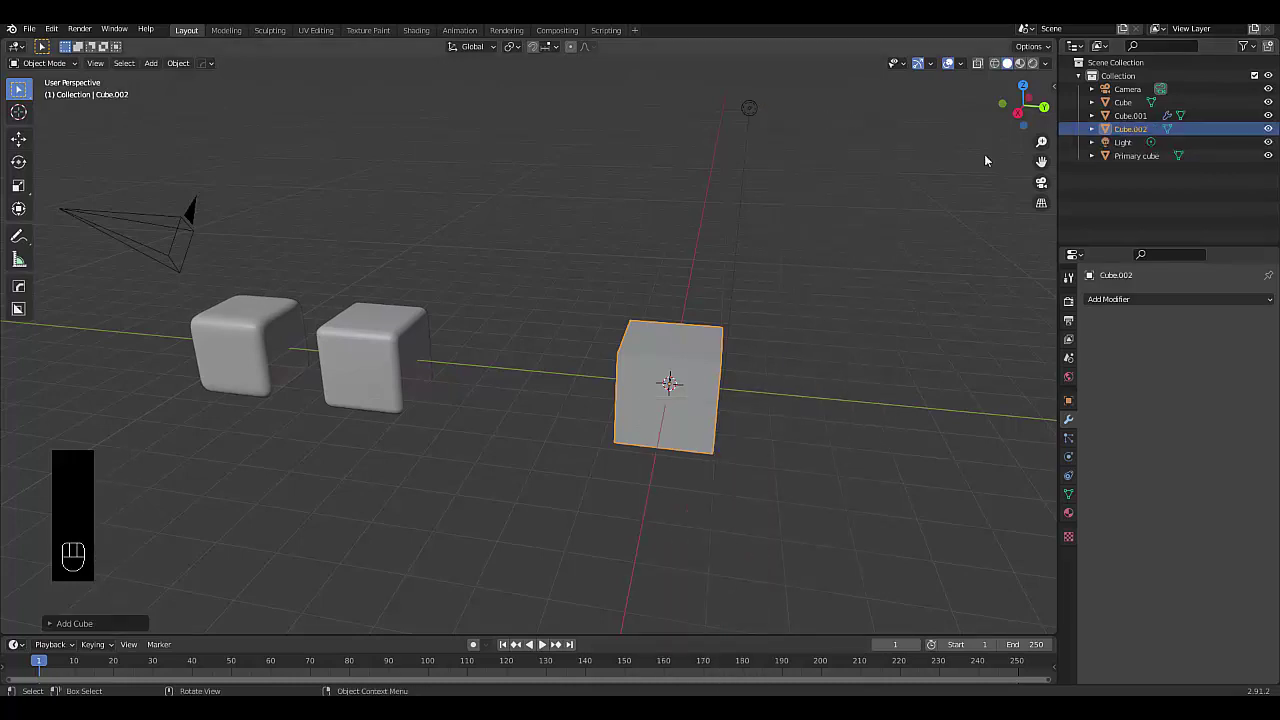
{"action": "double_click", "coordinate": [1121, 130]}
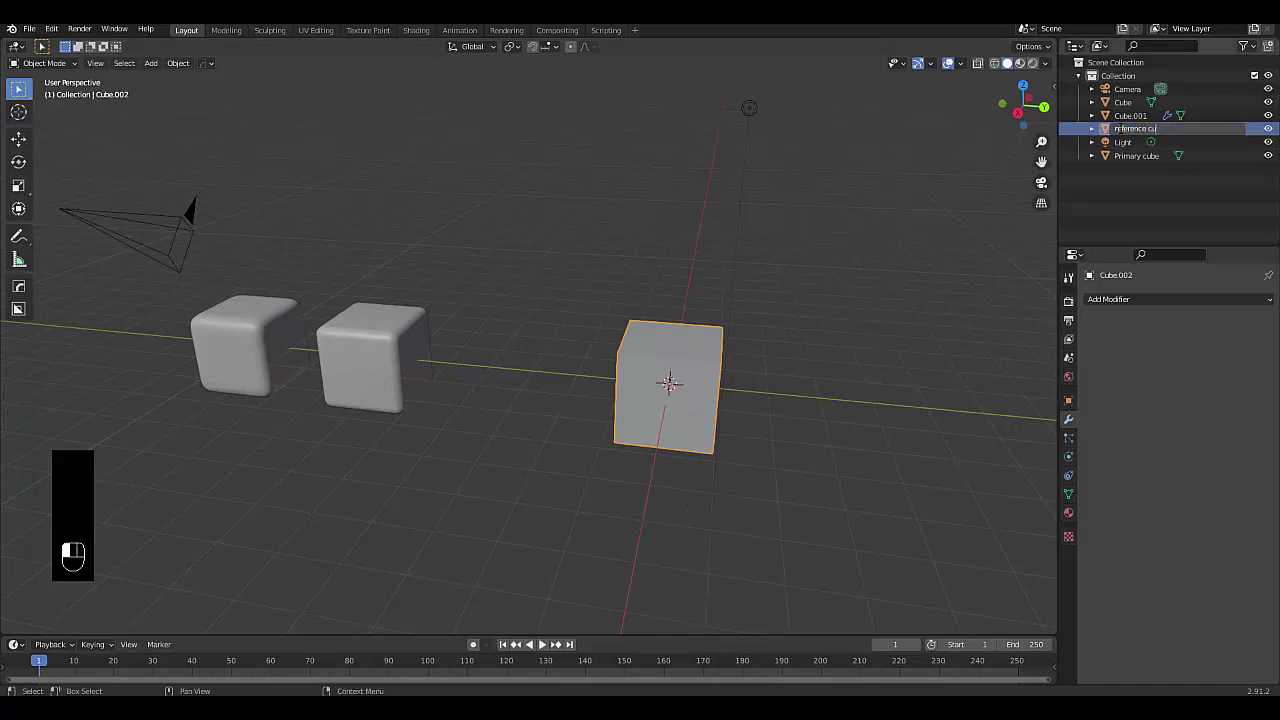
Name the new cube 'reference cube' and switch to a zoomed right side view
{"action": "type", "text": "reference cube"}
{"action": "key", "text": "Return"}
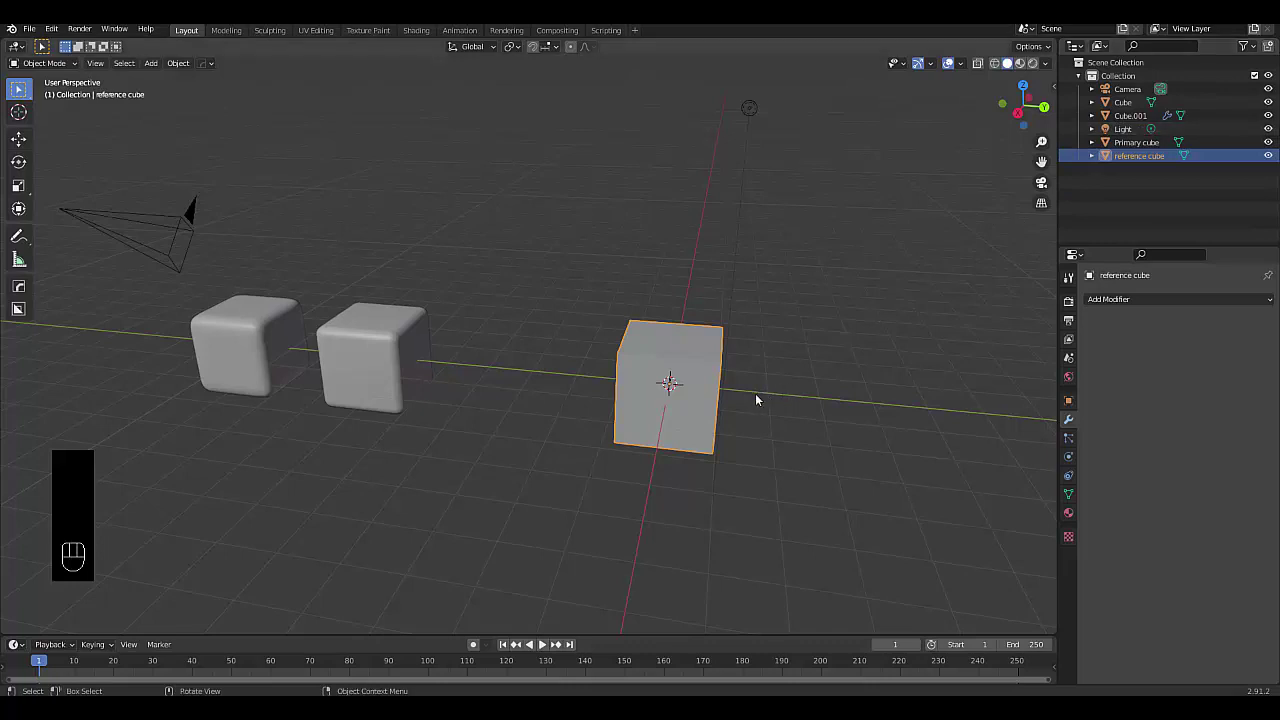
{"action": "middle_click_drag", "start_coordinate": [754, 397], "coordinate": [734, 414]}
{"action": "key", "text": "KP_1"}
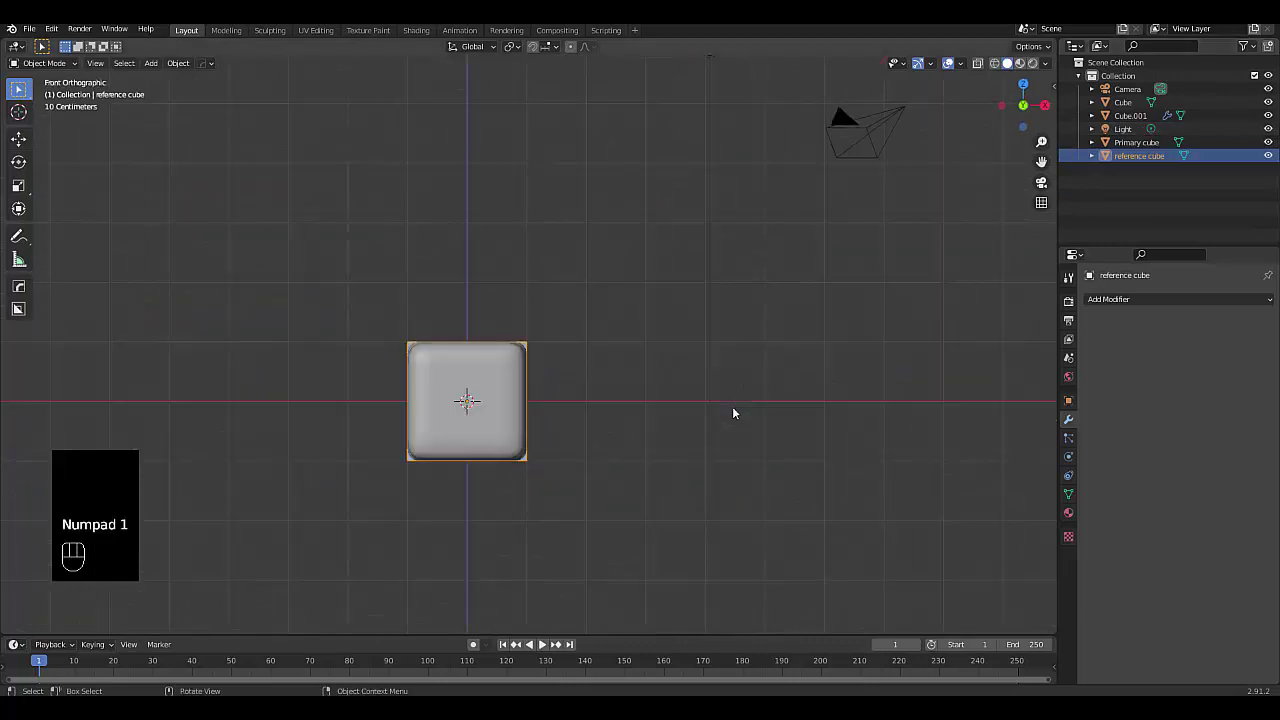
{"action": "key", "text": "KP_3"}
{"action": "scroll", "coordinate": [724, 407], "scroll_direction": "up", "scroll_amount": 3}
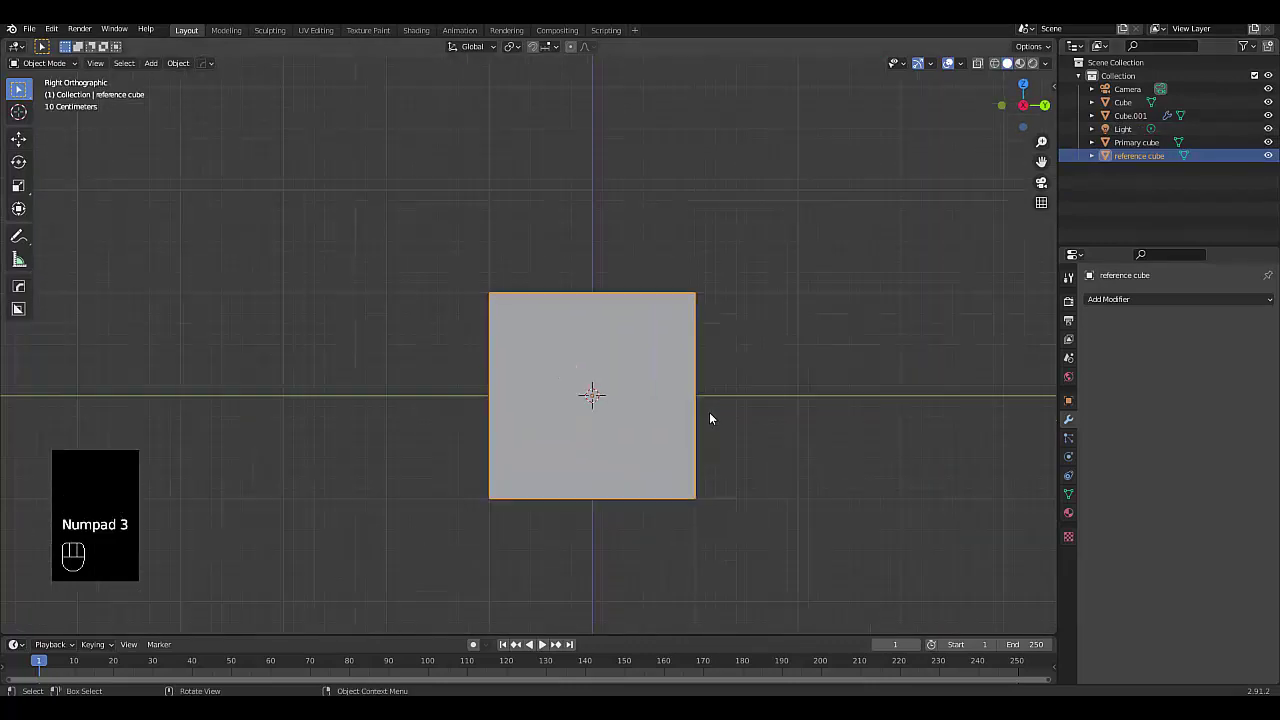
{"action": "scroll", "coordinate": [710, 418], "scroll_direction": "up", "scroll_amount": 1}
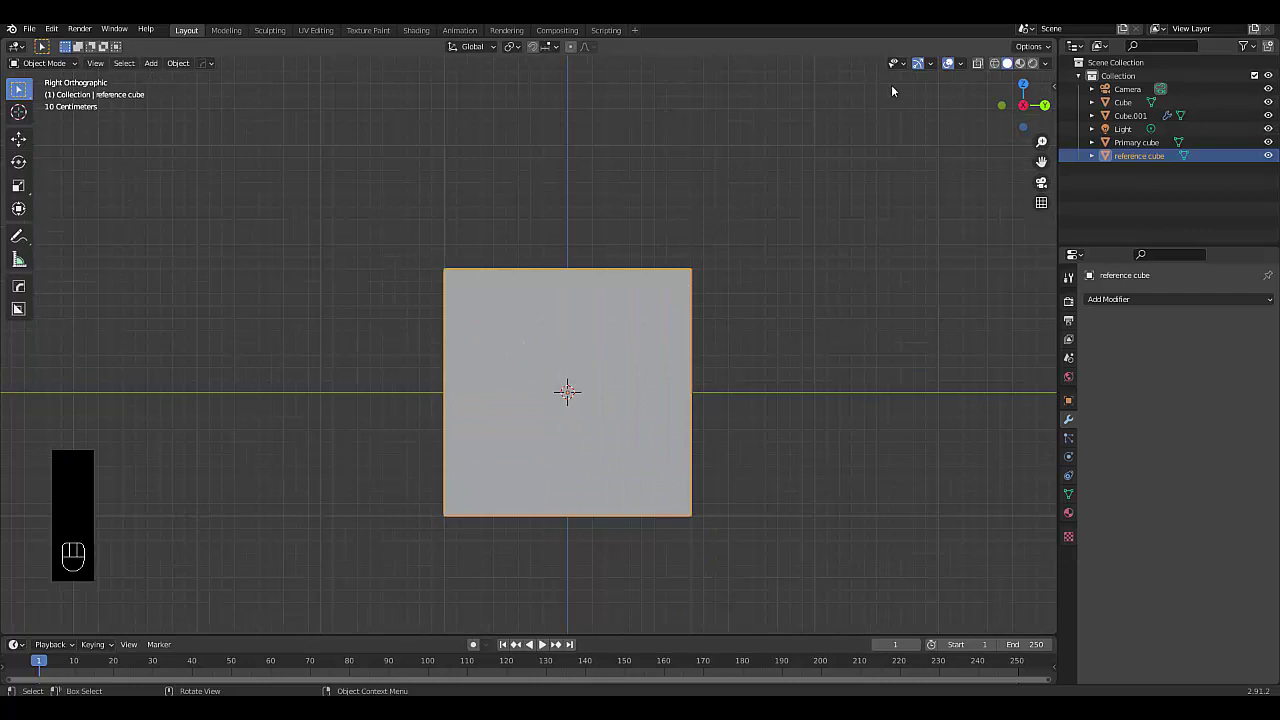
In wireframe shading, scale the reference cube to 0.5
{"action": "left_click", "coordinate": [993, 62]}
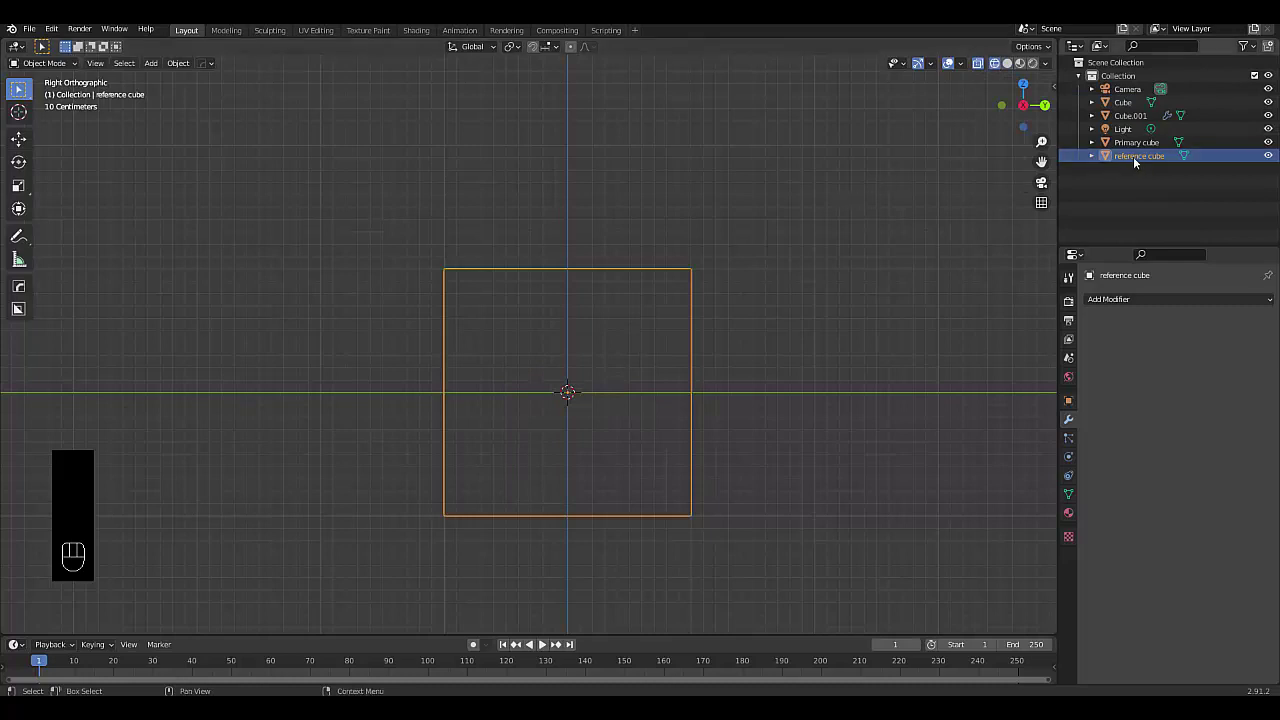
{"action": "type", "text": "s"}
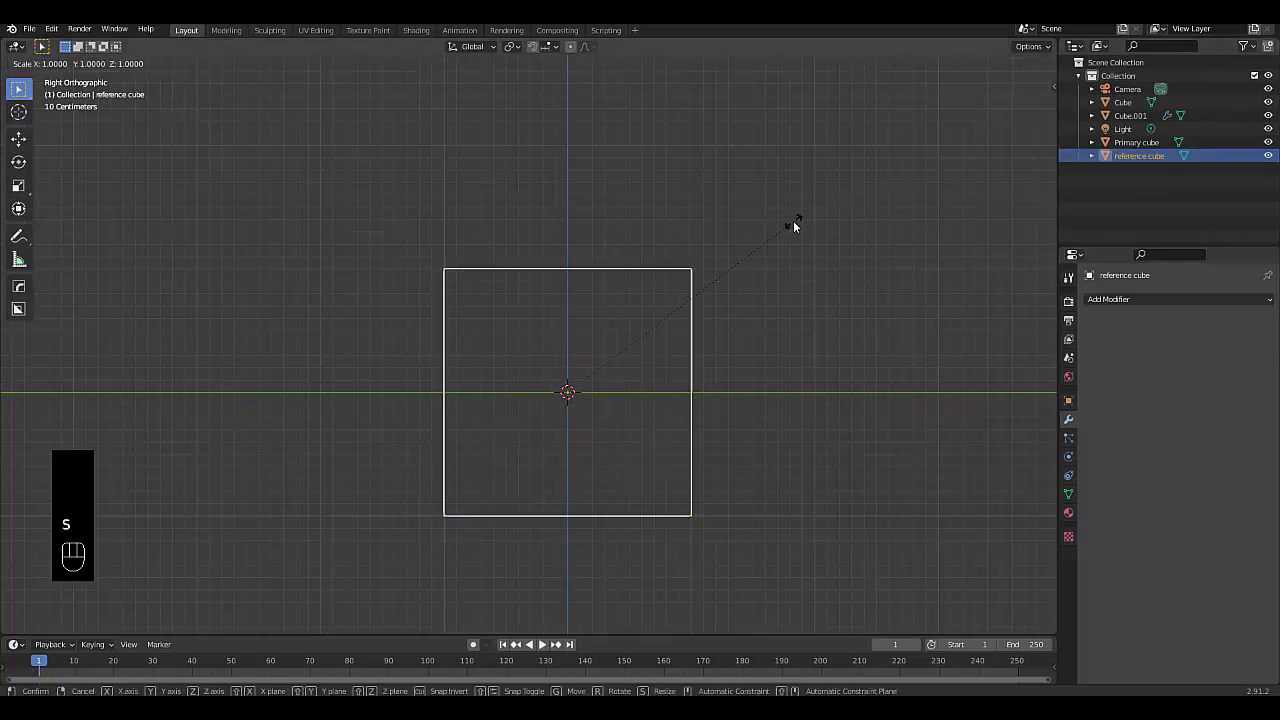
{"action": "type", "text": "0.5"}
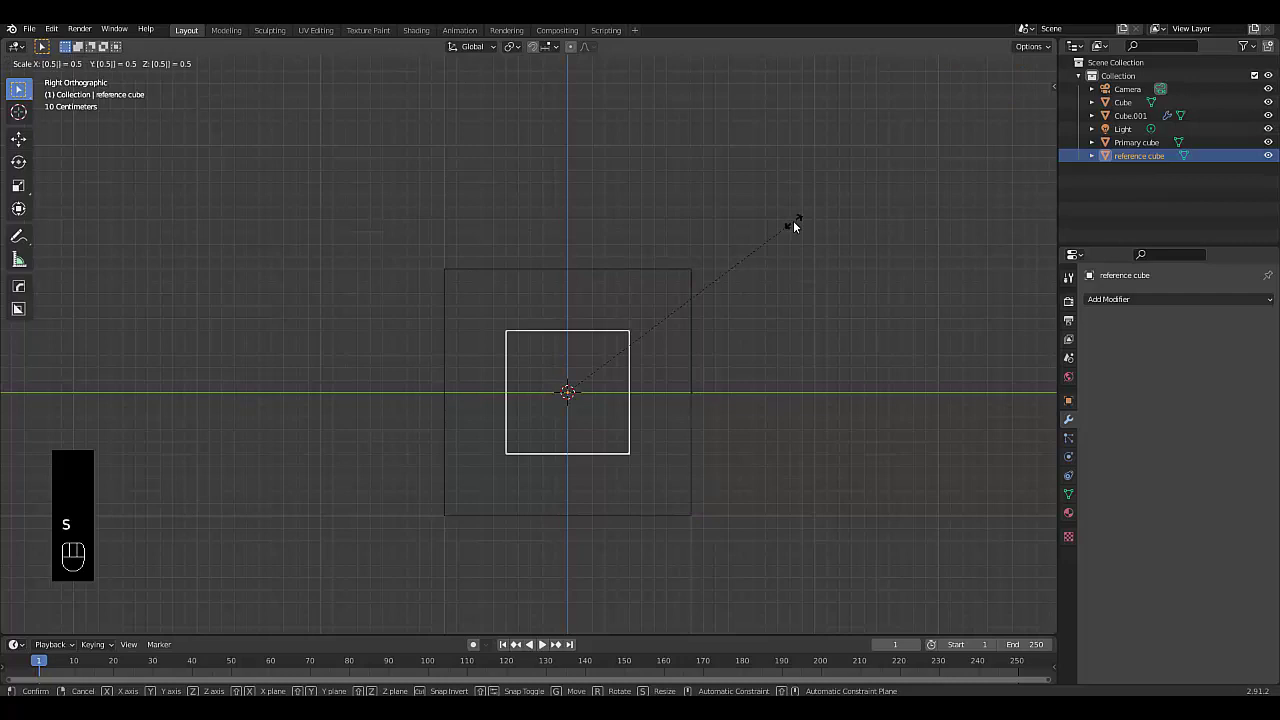
{"action": "left_click", "coordinate": [723, 297]}
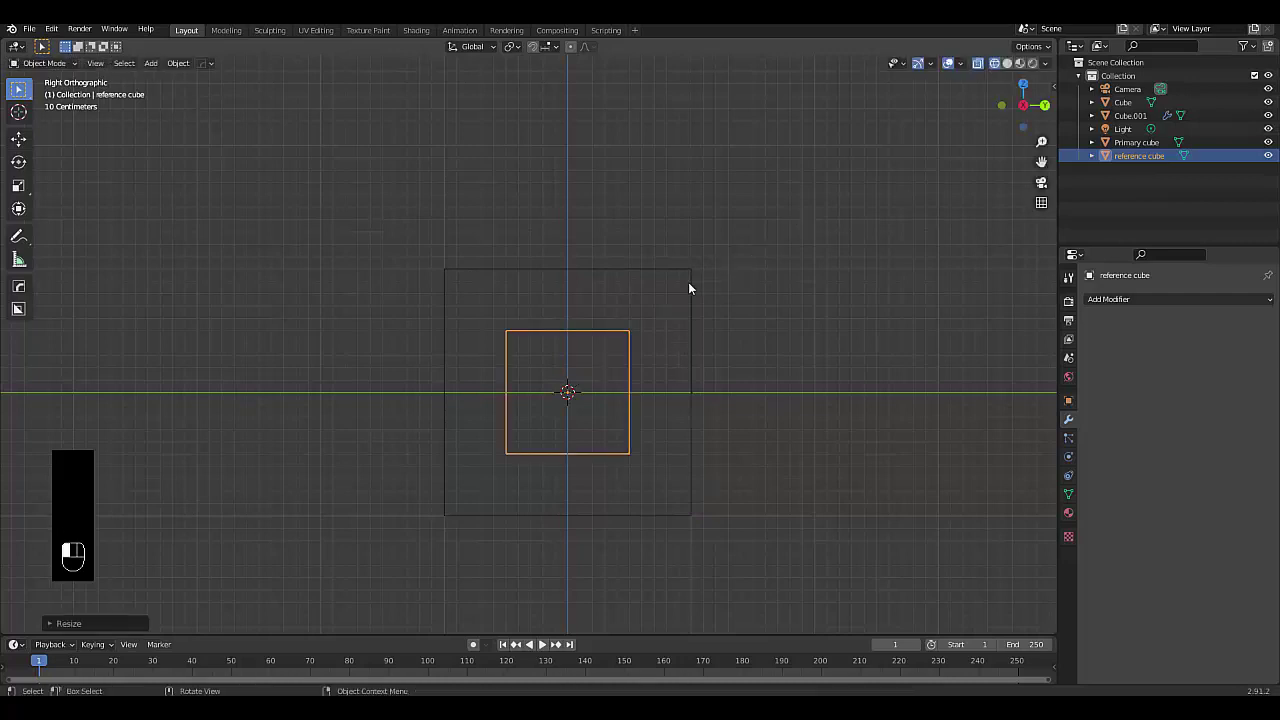
{"action": "left_click", "coordinate": [688, 282]}
Select the Primary cube in solid shading and enter Edit Mode
{"action": "left_click", "coordinate": [1132, 146]}
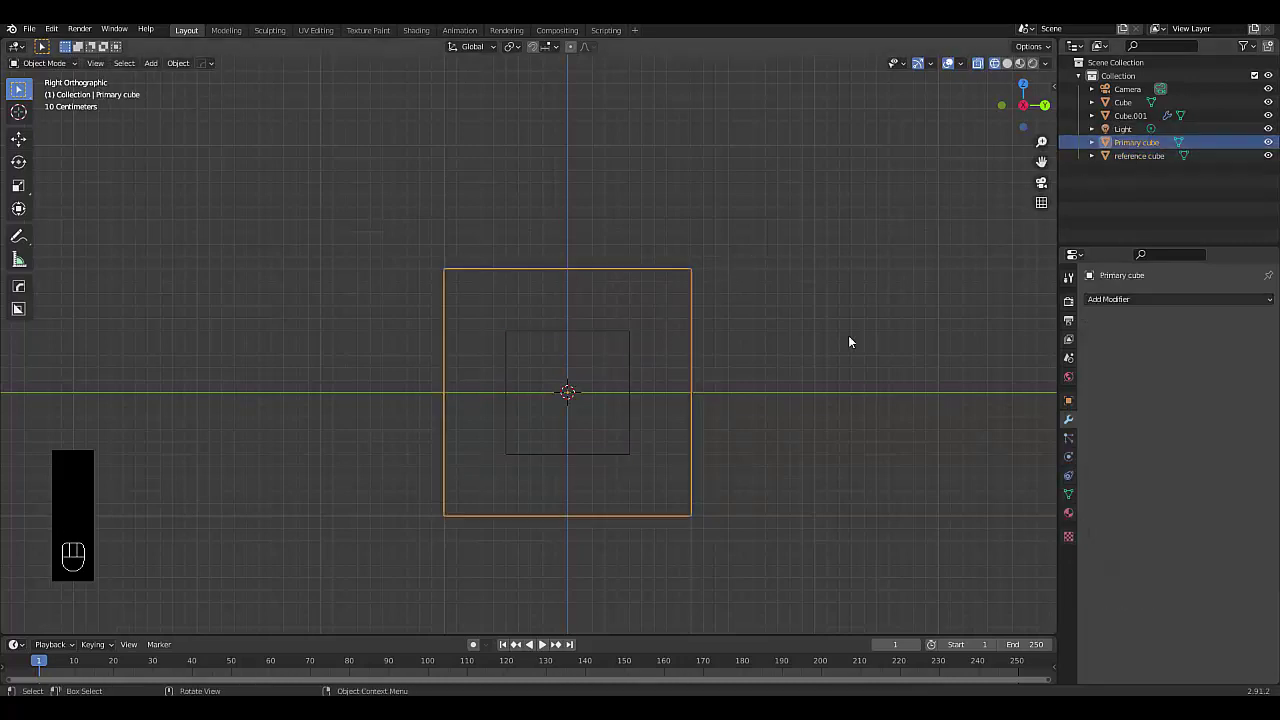
{"action": "left_click", "coordinate": [1007, 63]}
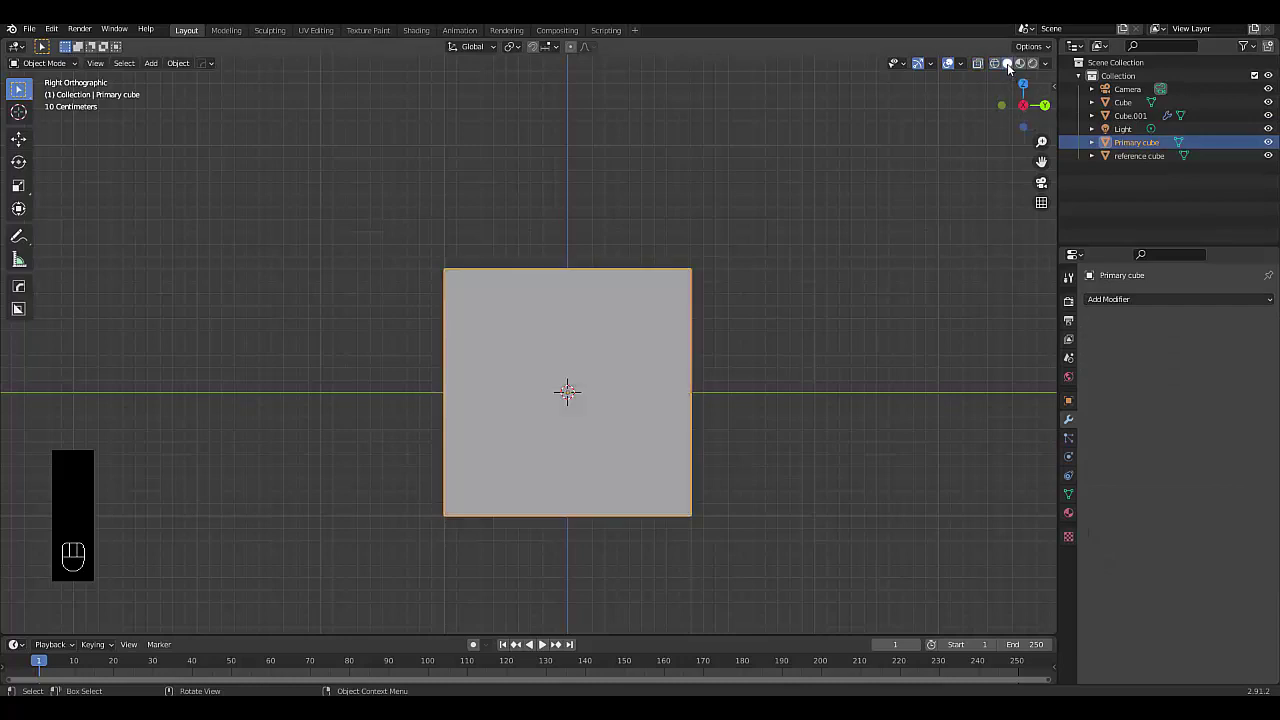
{"action": "key", "text": "Tab"}
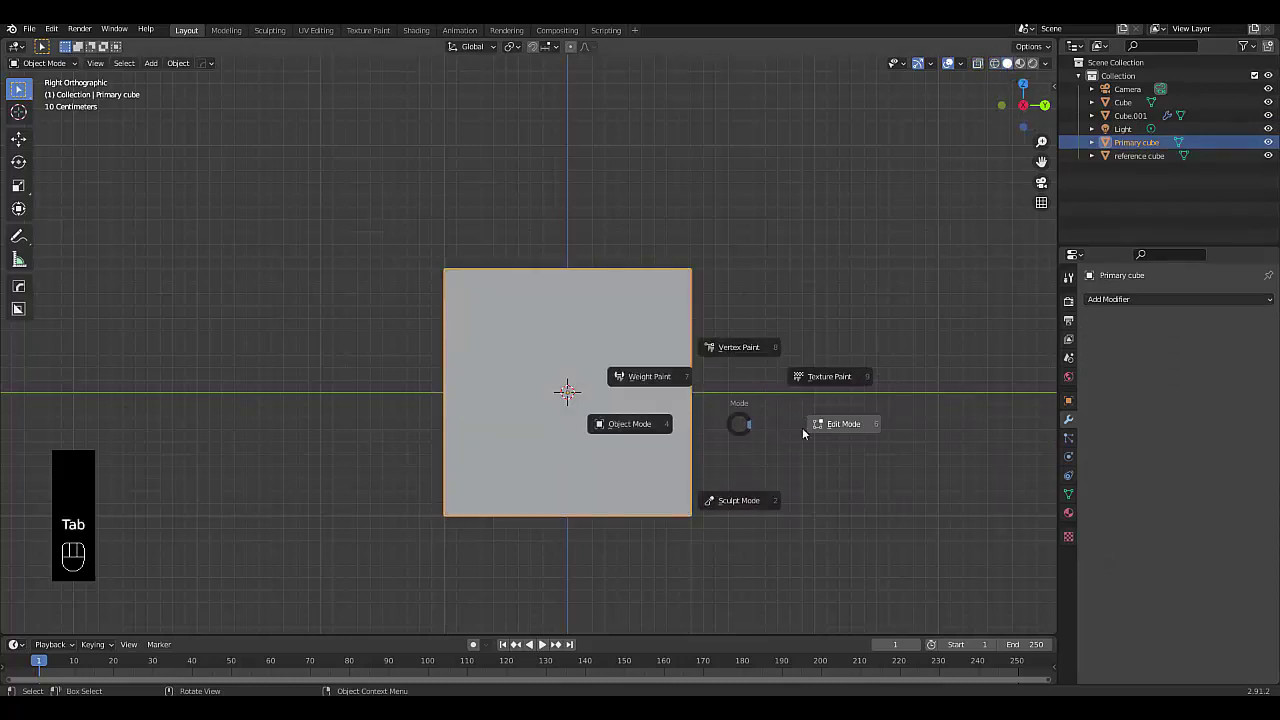
{"action": "left_click", "coordinate": [805, 427]}
Subdivide the mesh with 4 cuts and return to Object Mode
{"action": "right_click", "coordinate": [347, 346]}
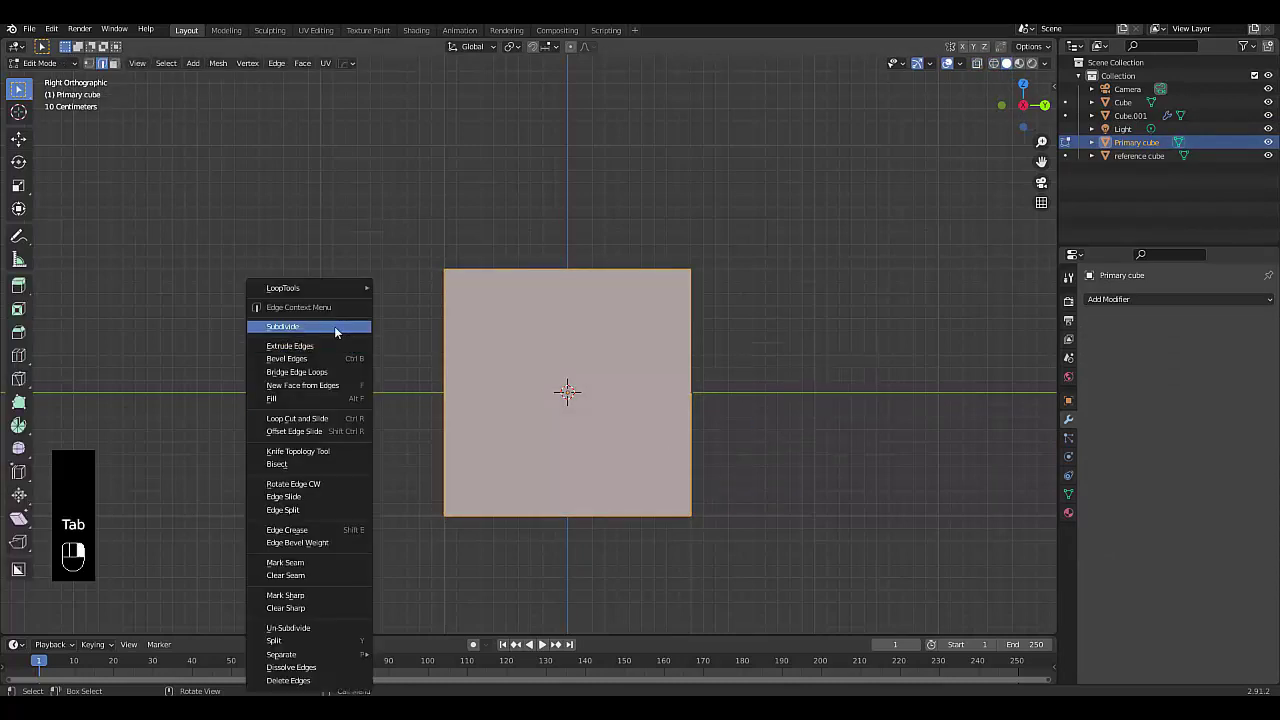
{"action": "left_click", "coordinate": [334, 327]}
{"action": "left_click", "coordinate": [116, 622]}
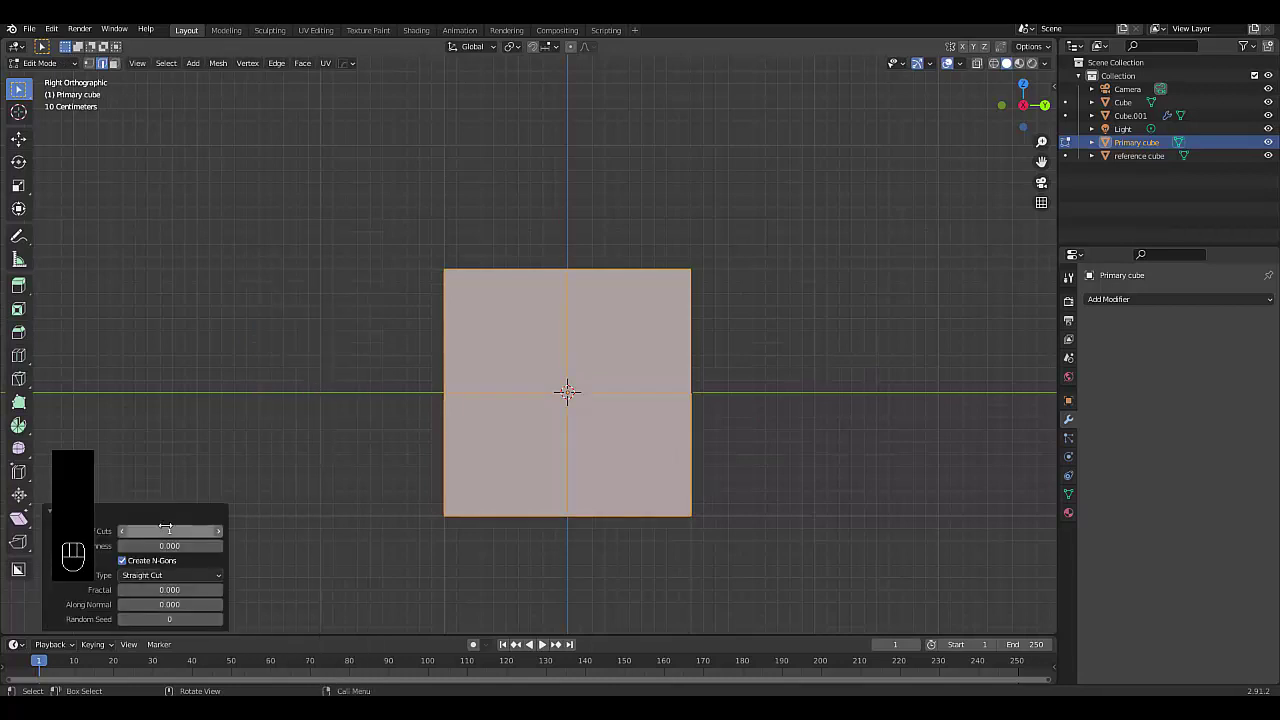
{"action": "left_click_drag", "start_coordinate": [150, 531], "coordinate": [185, 531]}
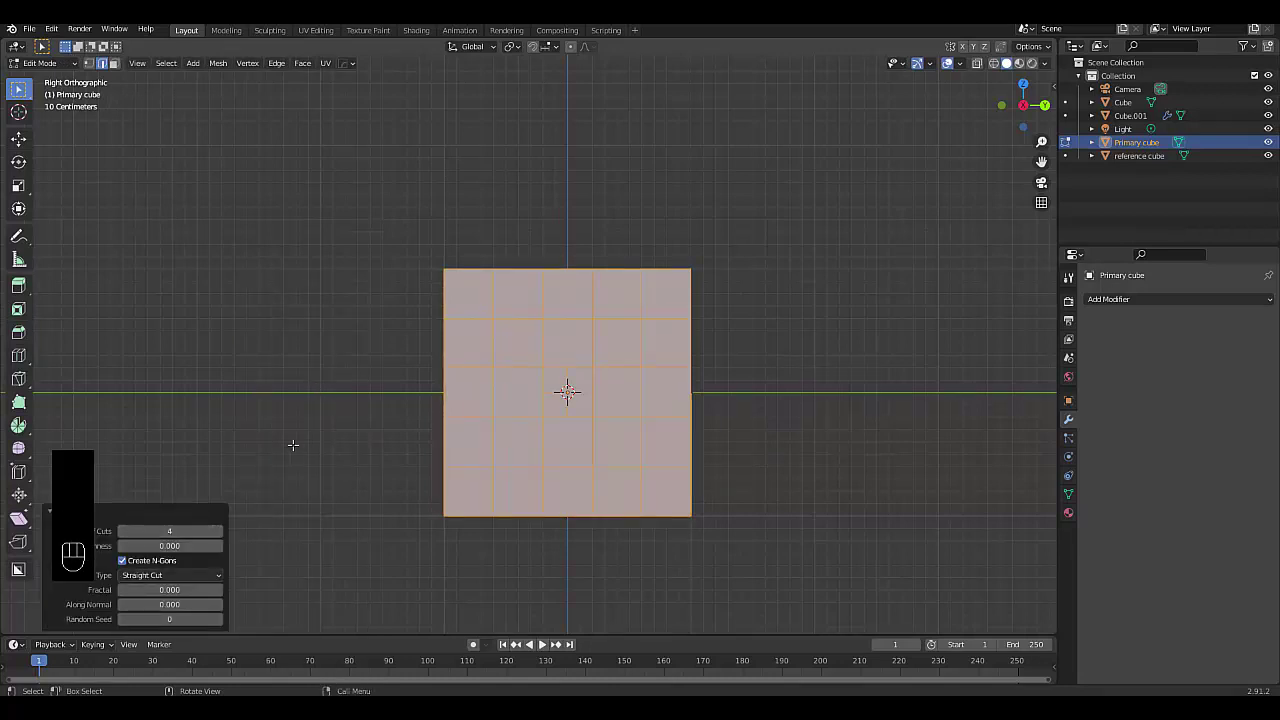
{"action": "scroll", "coordinate": [420, 600], "scroll_direction": "down", "scroll_amount": 3}
{"action": "scroll", "coordinate": [455, 570], "scroll_direction": "up", "scroll_amount": 2}
{"action": "key", "text": "Tab"}
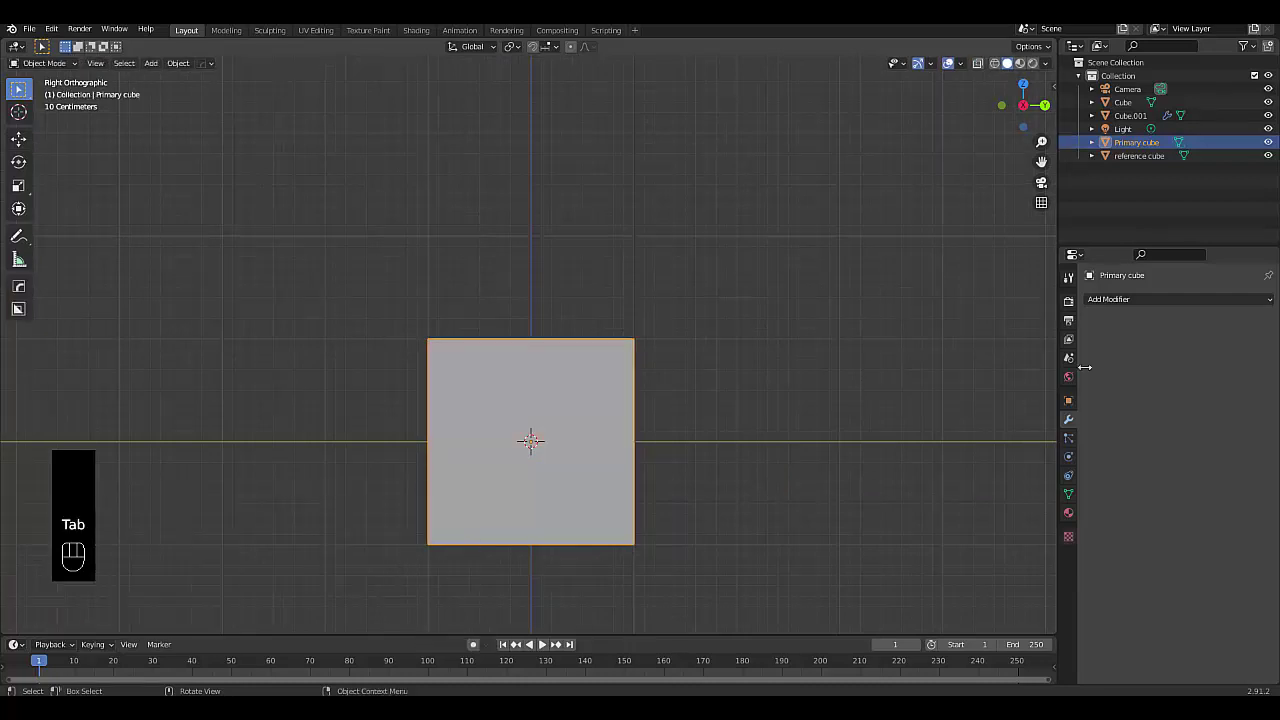
Add a Shrinkwrap modifier targeting reference cube with a 0.89 m offset
{"action": "left_click", "coordinate": [1196, 297]}
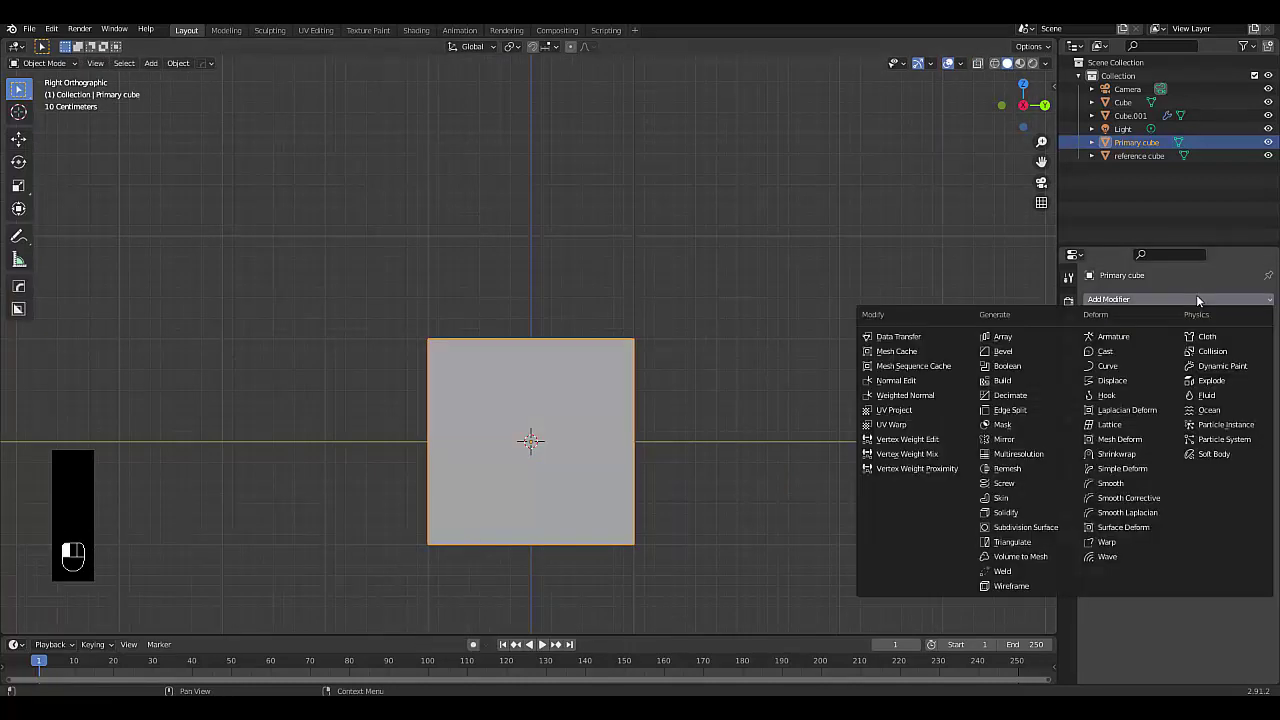
{"action": "left_click", "coordinate": [1128, 454]}
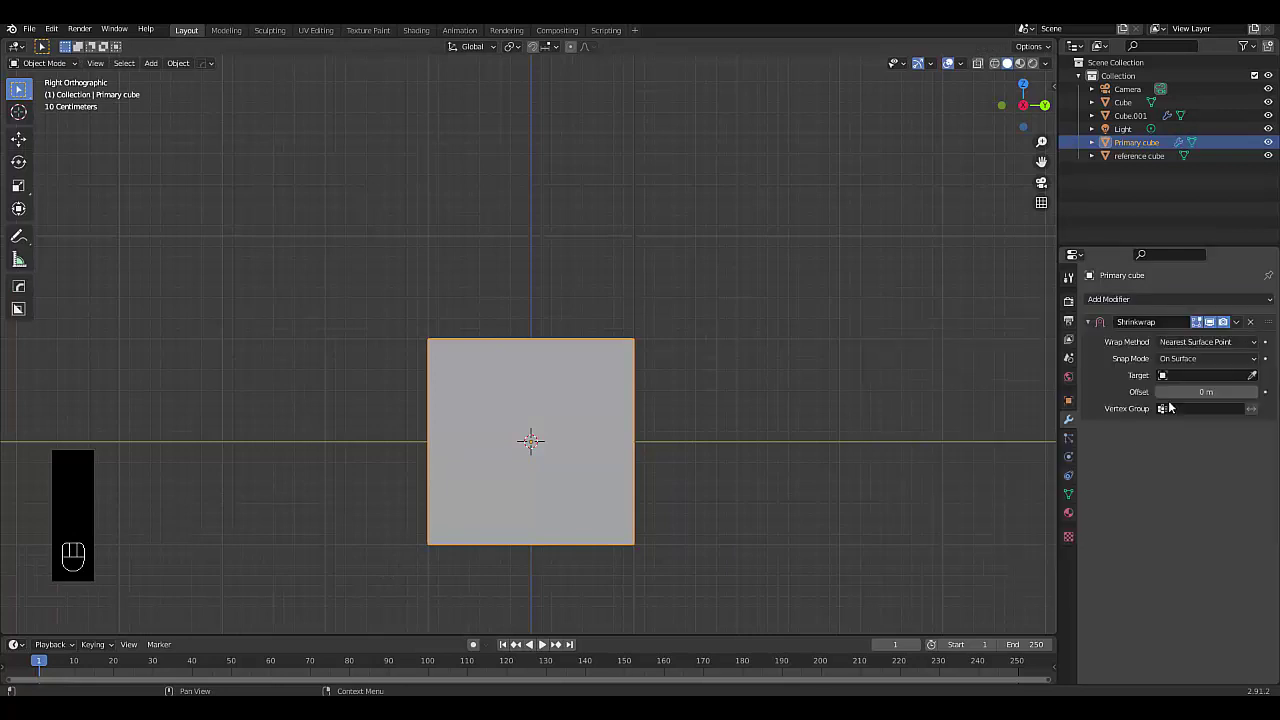
{"action": "left_click", "coordinate": [1192, 375]}
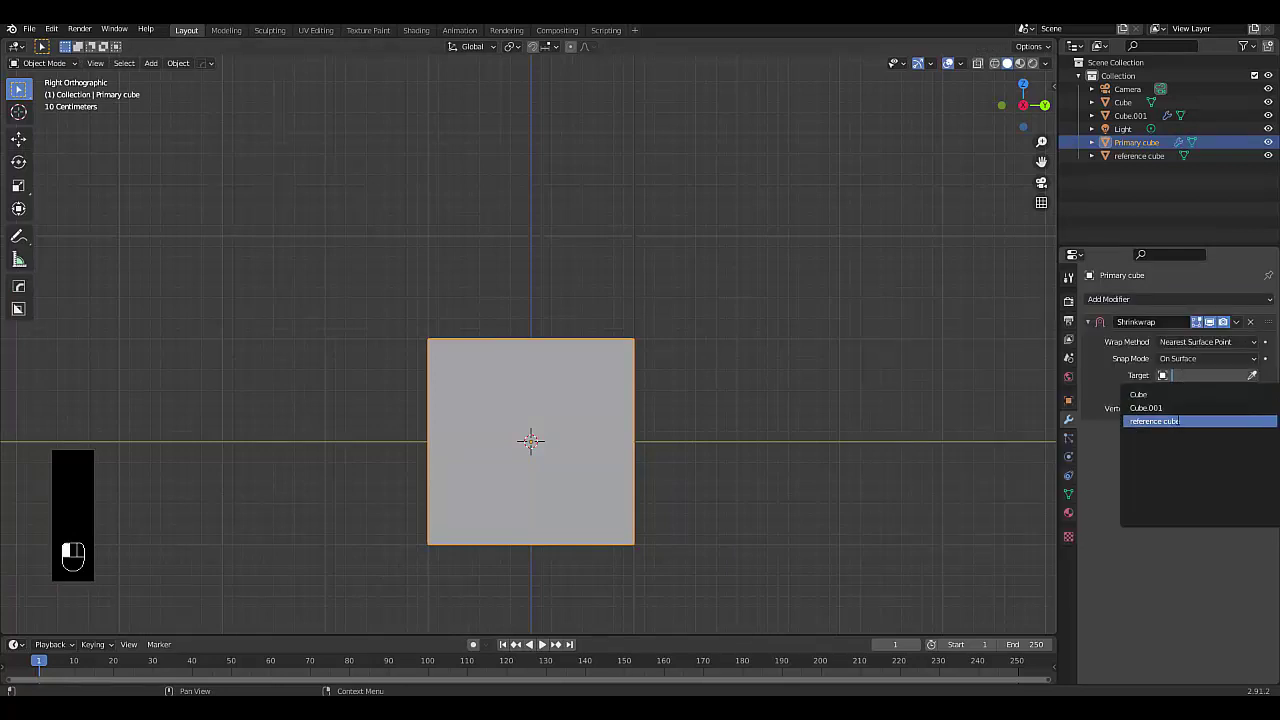
{"action": "left_click", "coordinate": [1158, 421]}
{"action": "left_click_drag", "start_coordinate": [1189, 395], "coordinate": [1270, 395]}
Orbit to a perspective view and reselect the Primary cube
{"action": "scroll", "coordinate": [638, 526], "scroll_direction": "down", "scroll_amount": 5}
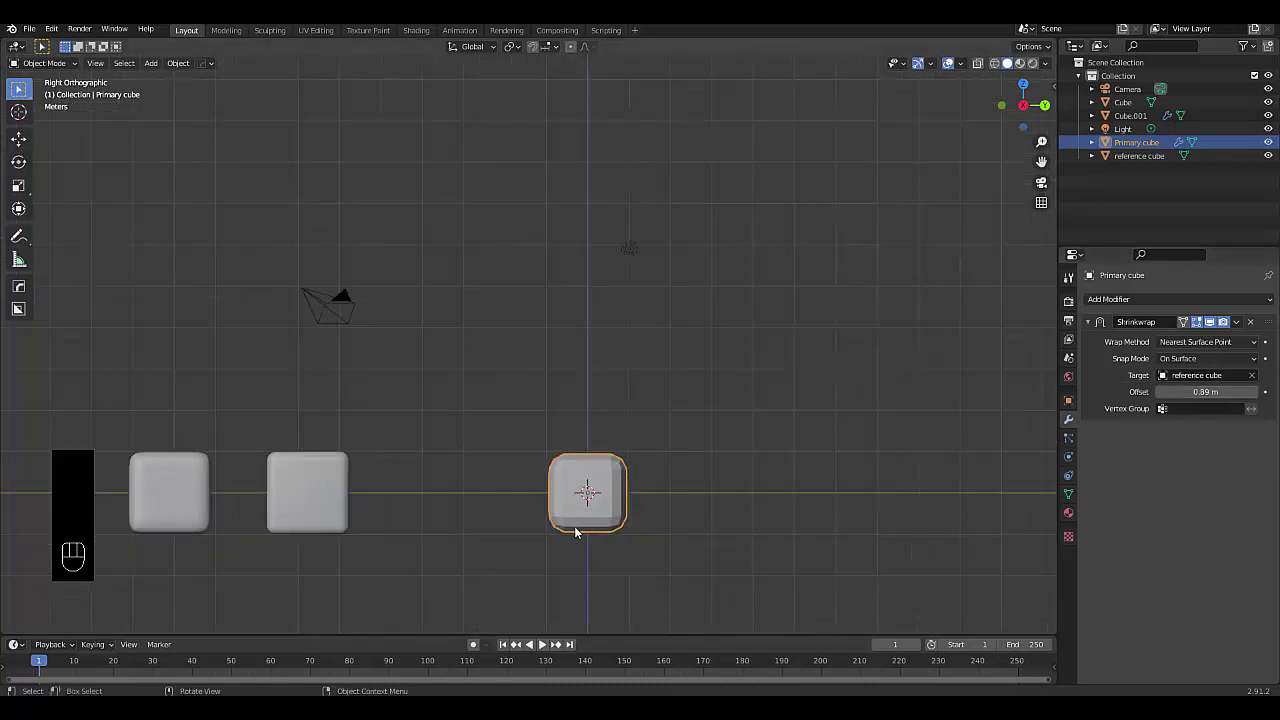
{"action": "middle_click_drag", "start_coordinate": [638, 526], "coordinate": [513, 537]}
{"action": "left_click_drag", "start_coordinate": [520, 365], "coordinate": [645, 544]}
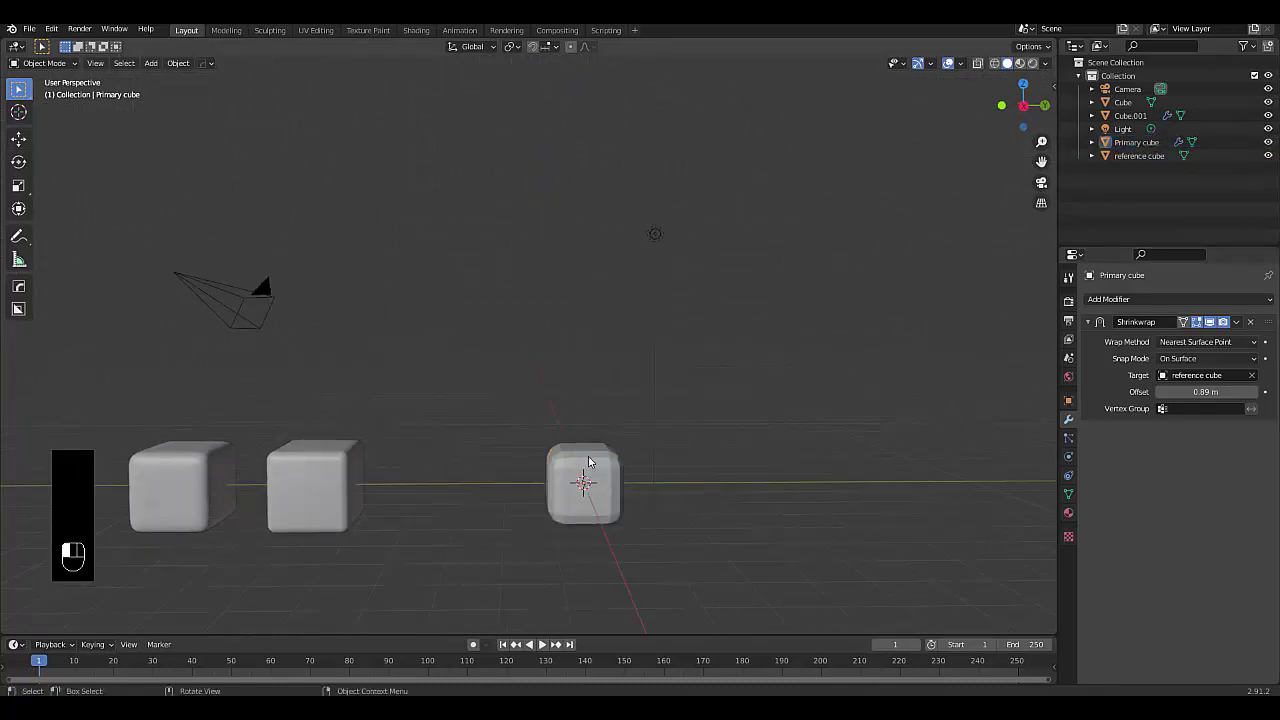
{"action": "left_click", "coordinate": [586, 460]}
{"action": "scroll", "coordinate": [586, 462], "scroll_direction": "up", "scroll_amount": 3}
Delete the Primary cube and add a new cube mesh
{"action": "key", "text": "x"}
{"action": "left_click", "coordinate": [586, 462]}
{"action": "key", "text": "shift+a"}
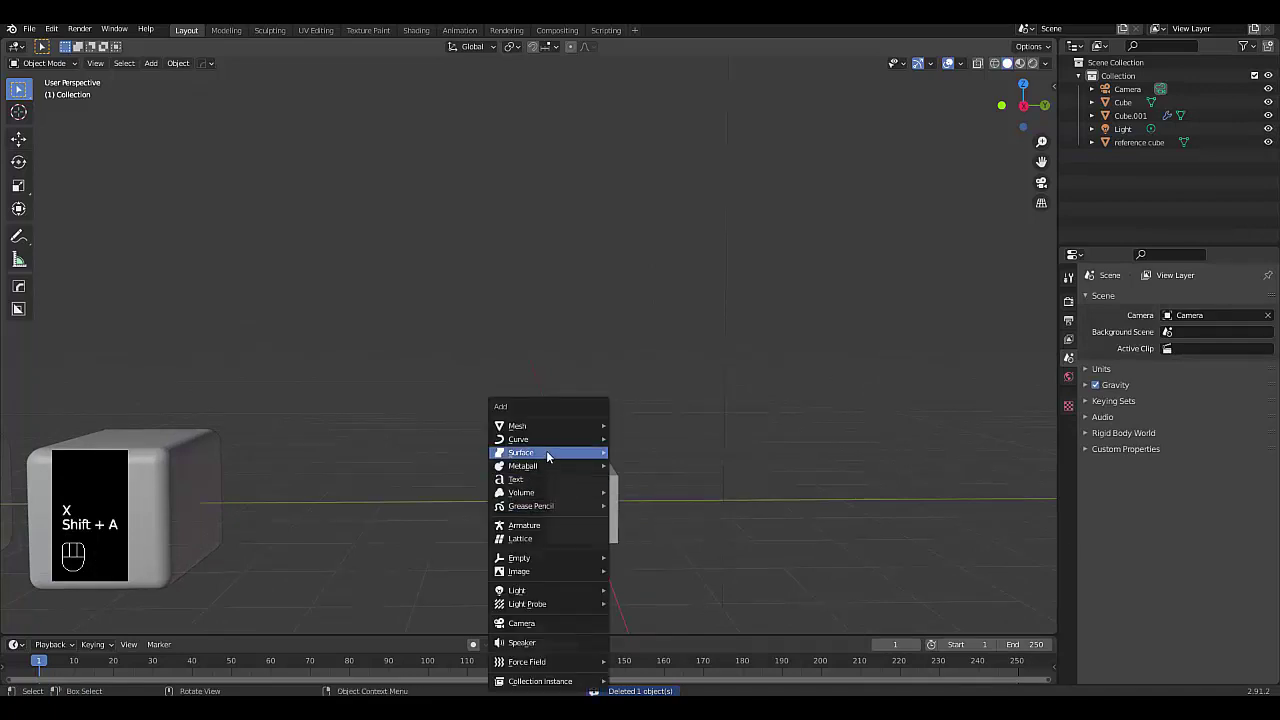
{"action": "mouse_move", "coordinate": [562, 426]}
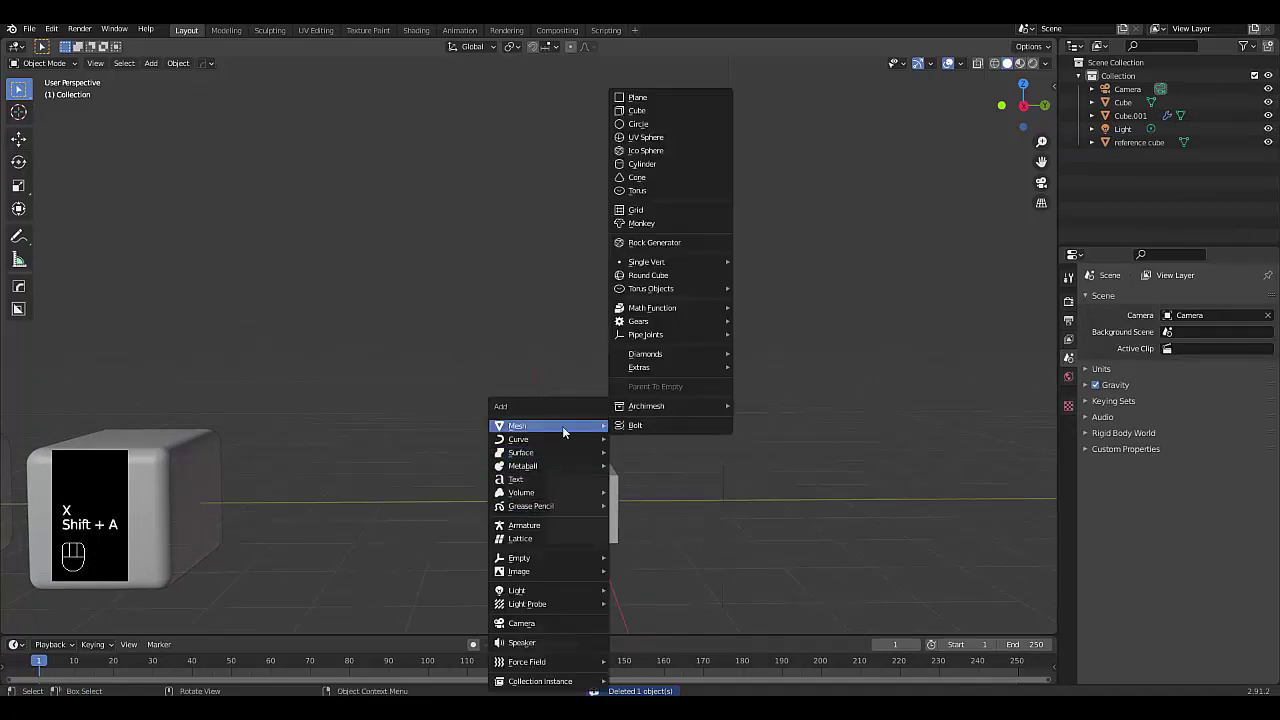
{"action": "left_click", "coordinate": [646, 110]}
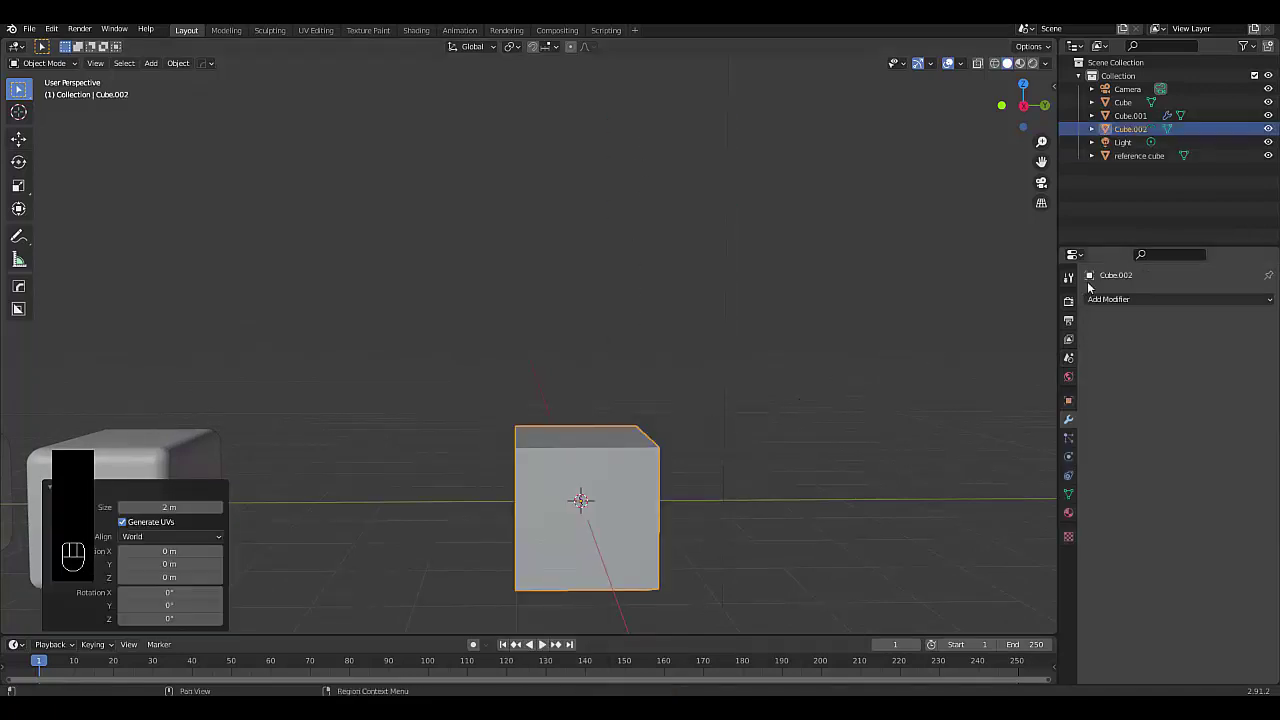
Give the new cube a Simple Subdivision Surface with viewport and render levels 6
{"action": "left_click", "coordinate": [1147, 300]}
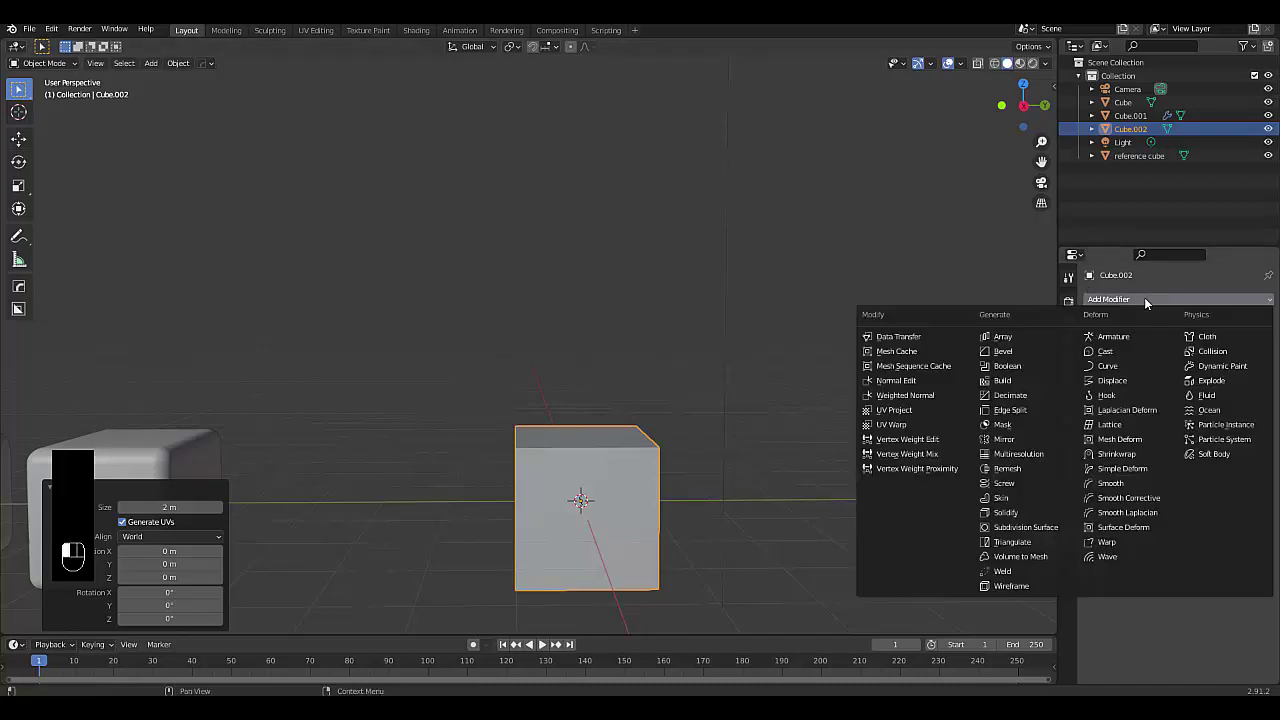
{"action": "left_click", "coordinate": [1012, 527]}
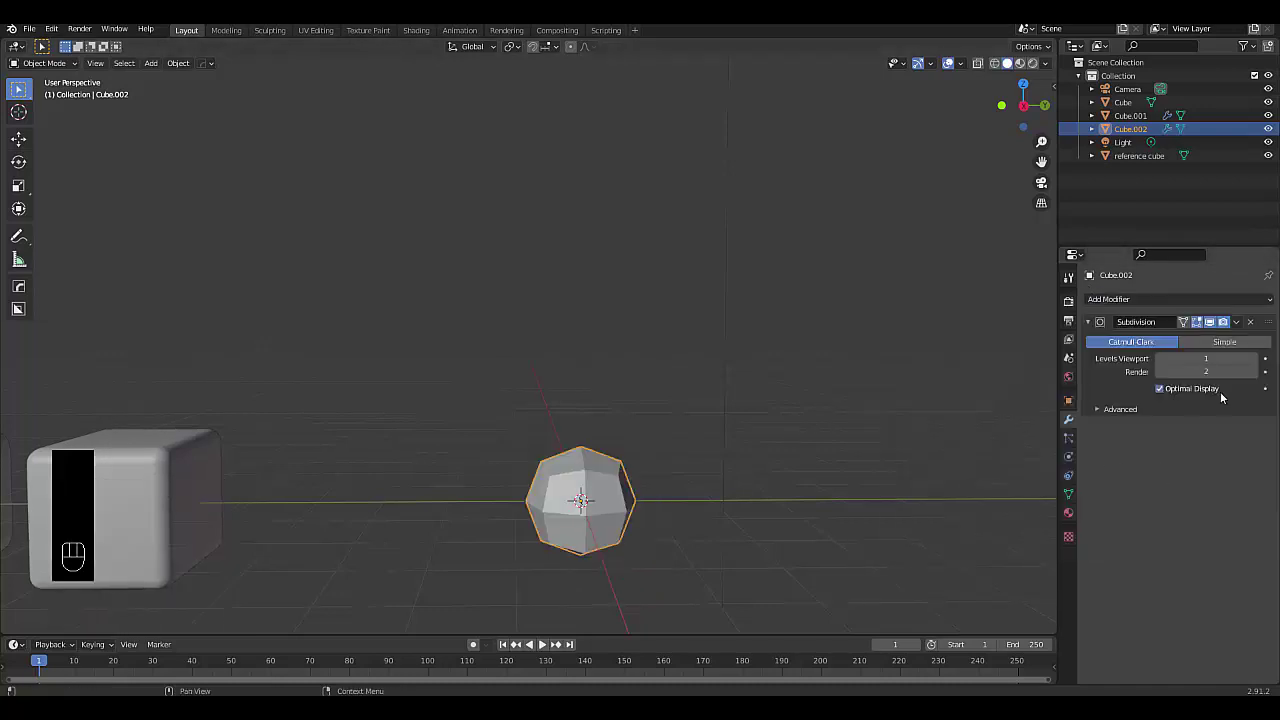
{"action": "left_click", "coordinate": [1215, 344]}
{"action": "left_click_drag", "start_coordinate": [1207, 358], "coordinate": [1250, 358]}
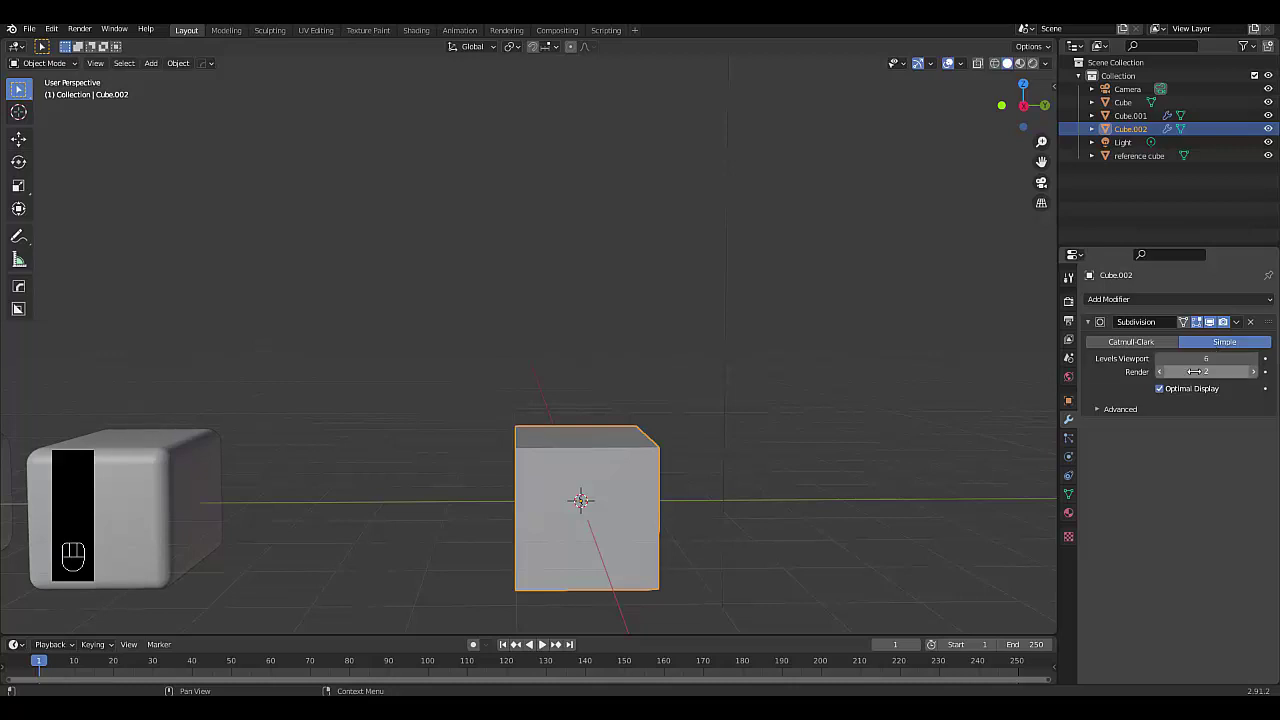
{"action": "left_click_drag", "start_coordinate": [1194, 371], "coordinate": [1215, 371]}
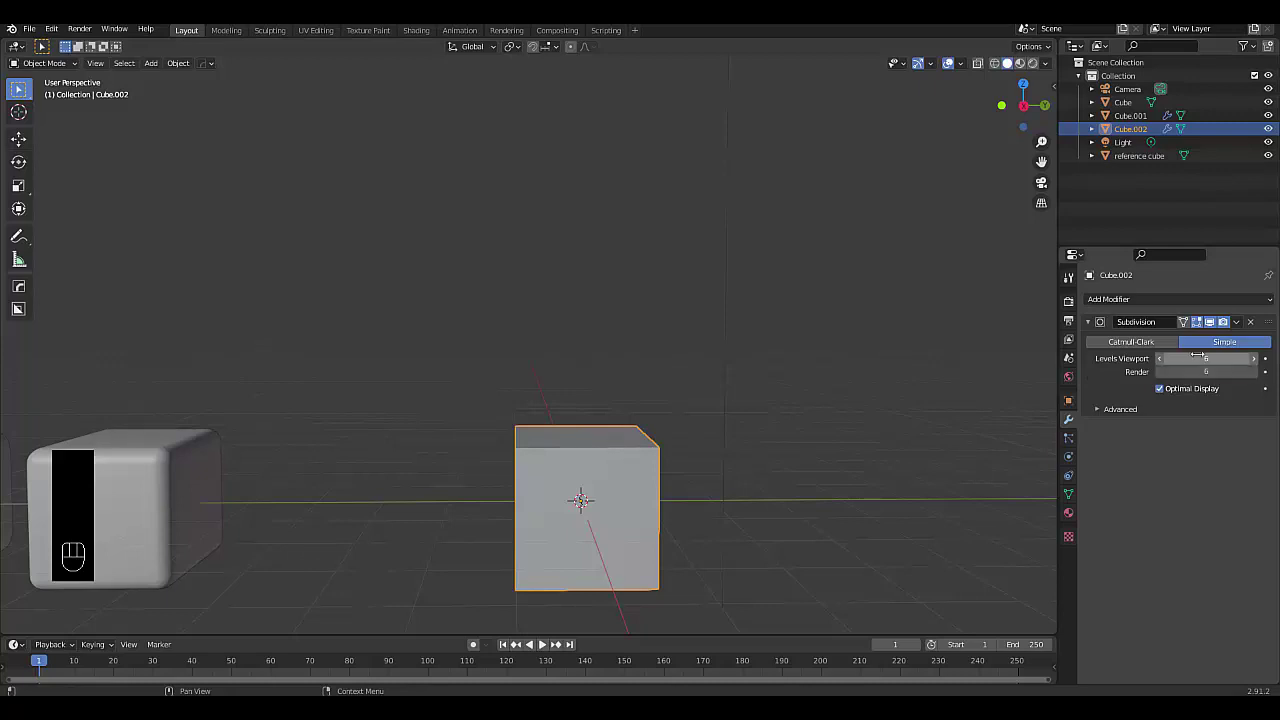
Add a Shrinkwrap modifier onto reference cube with a raised offset, viewed from the right side
{"action": "left_click", "coordinate": [1133, 299]}
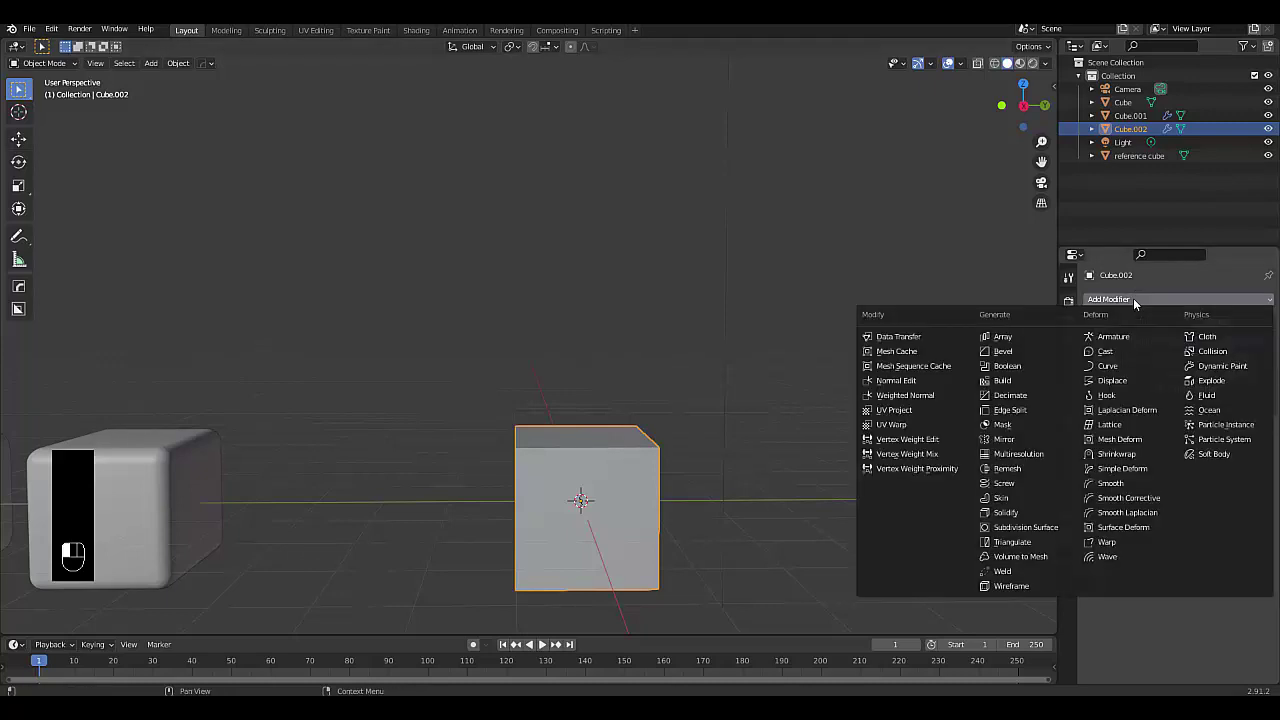
{"action": "left_click", "coordinate": [1133, 456]}
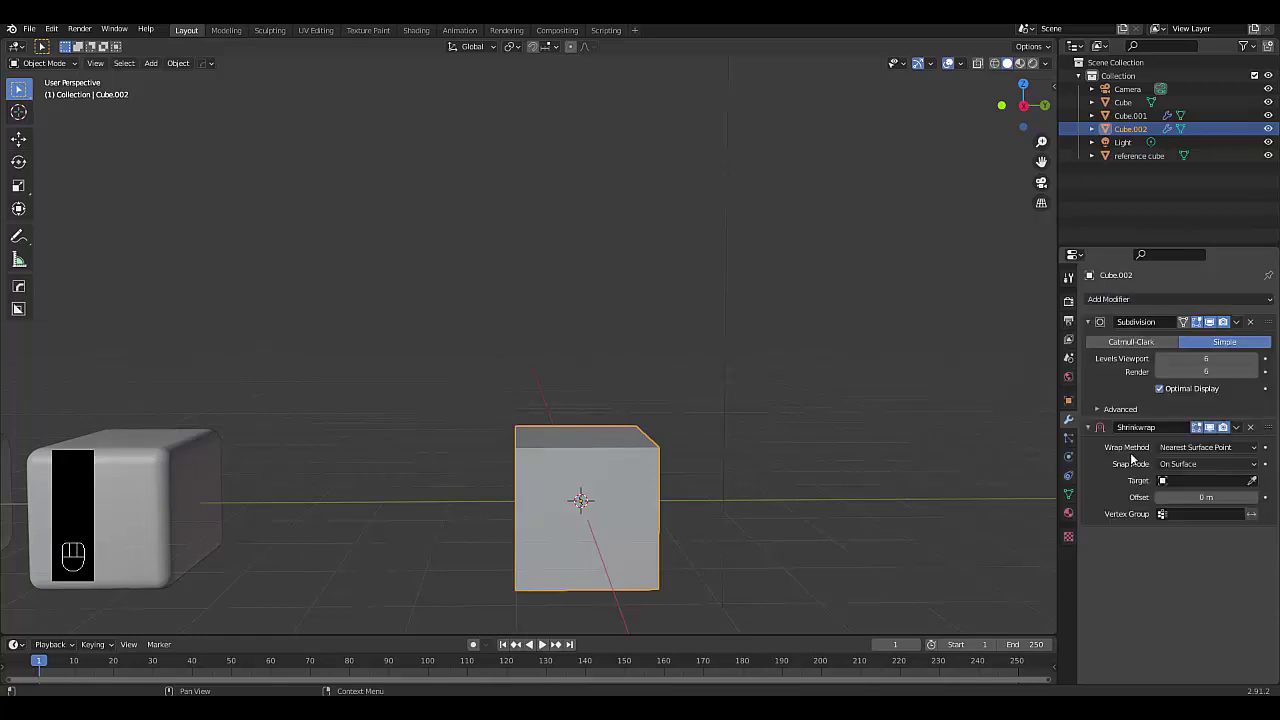
{"action": "left_click", "coordinate": [1205, 480]}
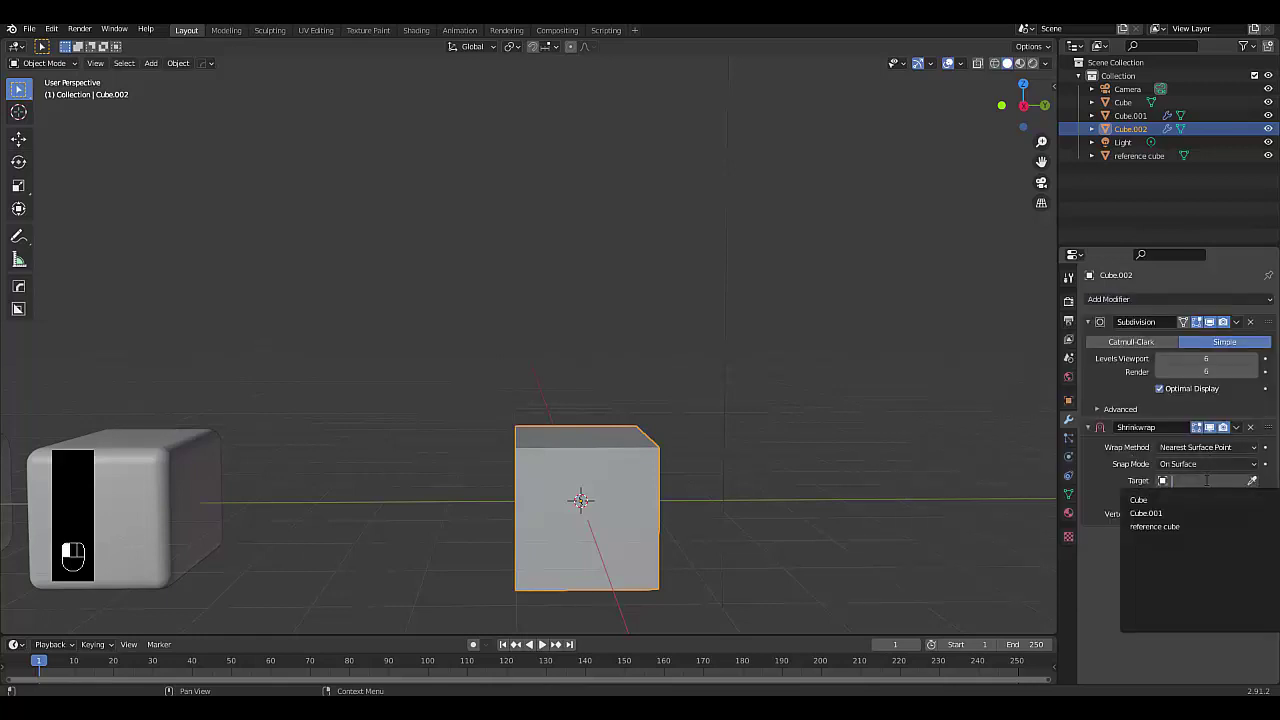
{"action": "left_click", "coordinate": [1160, 526]}
{"action": "left_click_drag", "start_coordinate": [1190, 498], "coordinate": [1256, 498]}
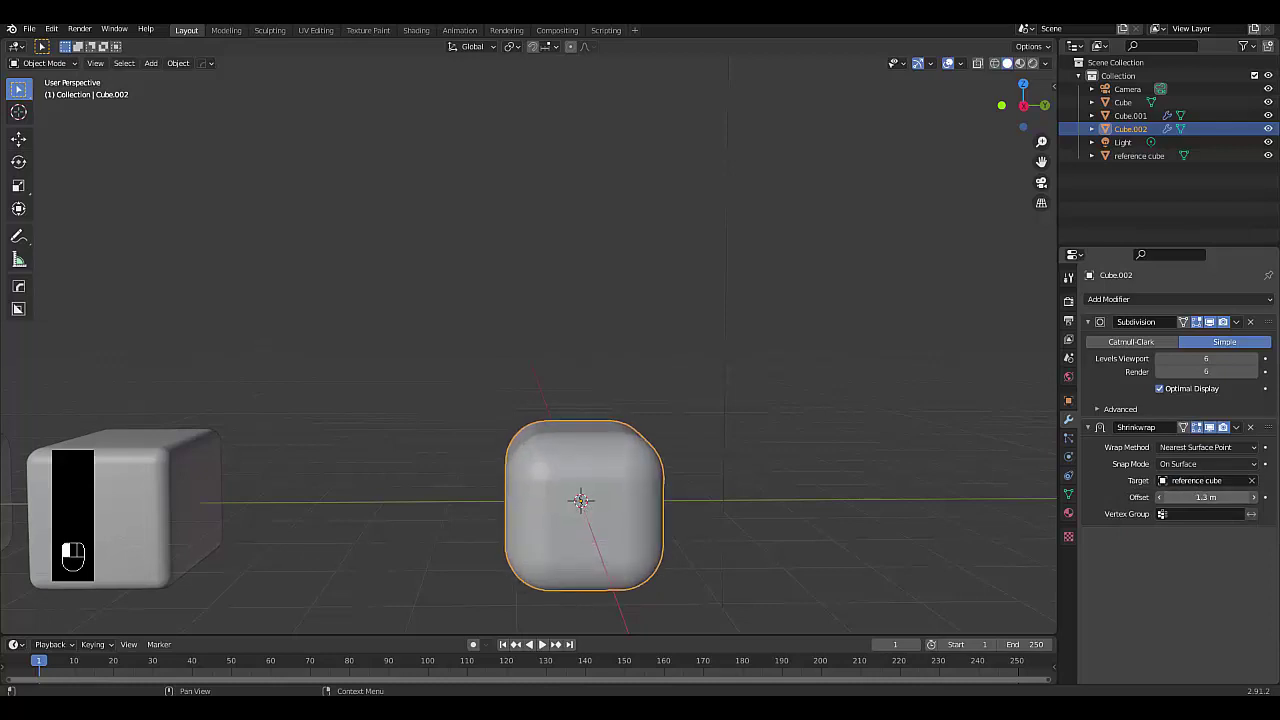
{"action": "scroll", "coordinate": [640, 500], "scroll_direction": "down", "scroll_amount": 3}
{"action": "key", "text": "KP_1"}
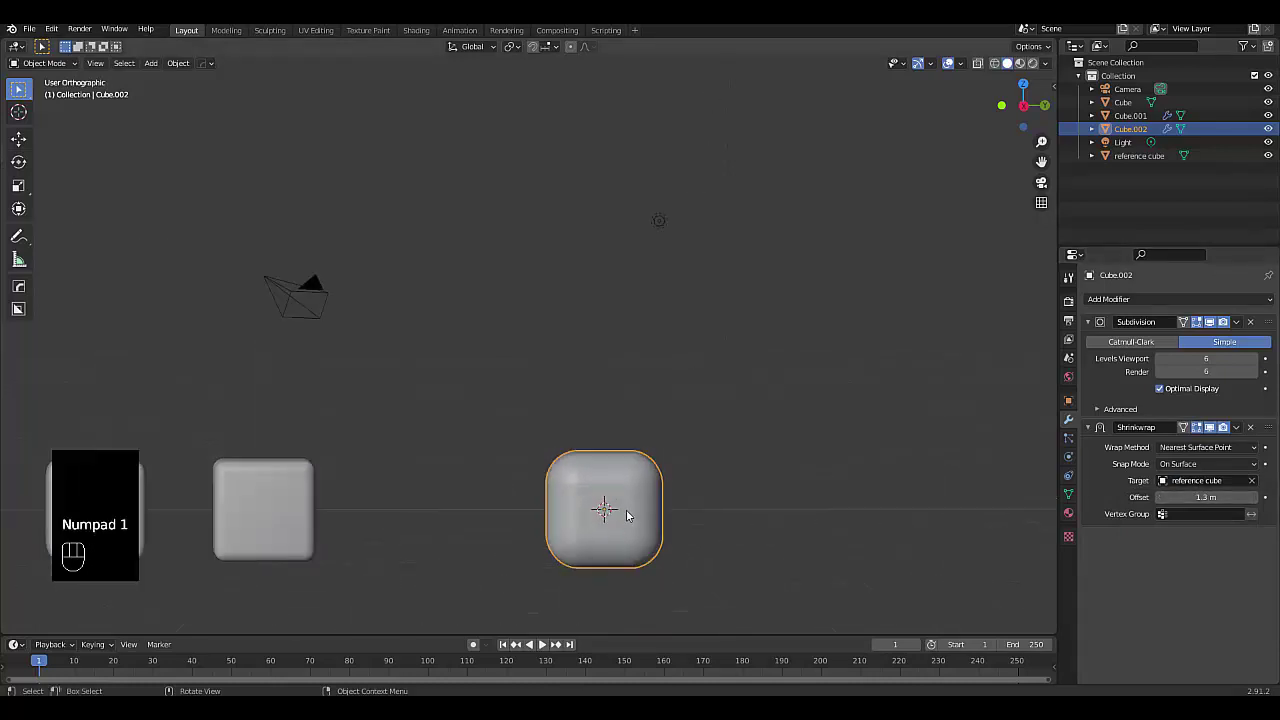
{"action": "key", "text": "KP_3"}
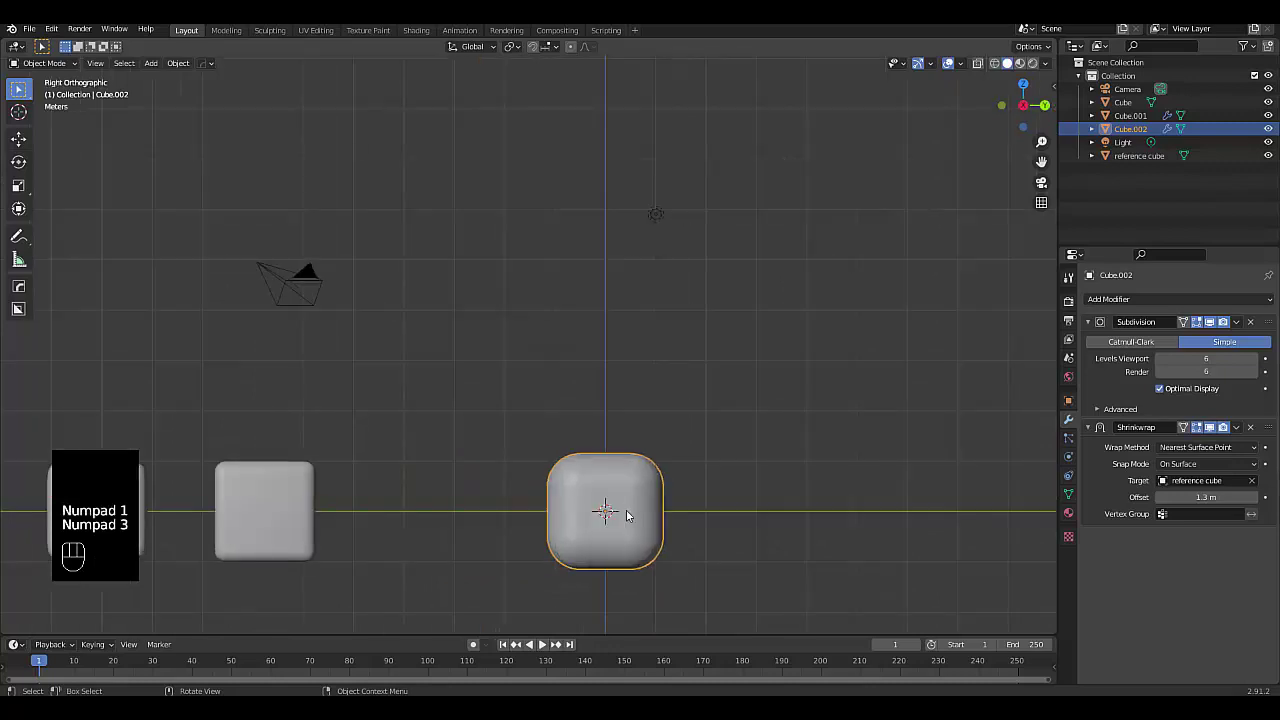
Fine-tune the shrinkwrap offset, settling on 0.75 m
{"action": "left_click_drag", "start_coordinate": [1206, 497], "coordinate": [1196, 497]}
{"action": "left_click", "coordinate": [1196, 497]}
{"action": "type", "text": "11"}
{"action": "key", "text": "Return"}
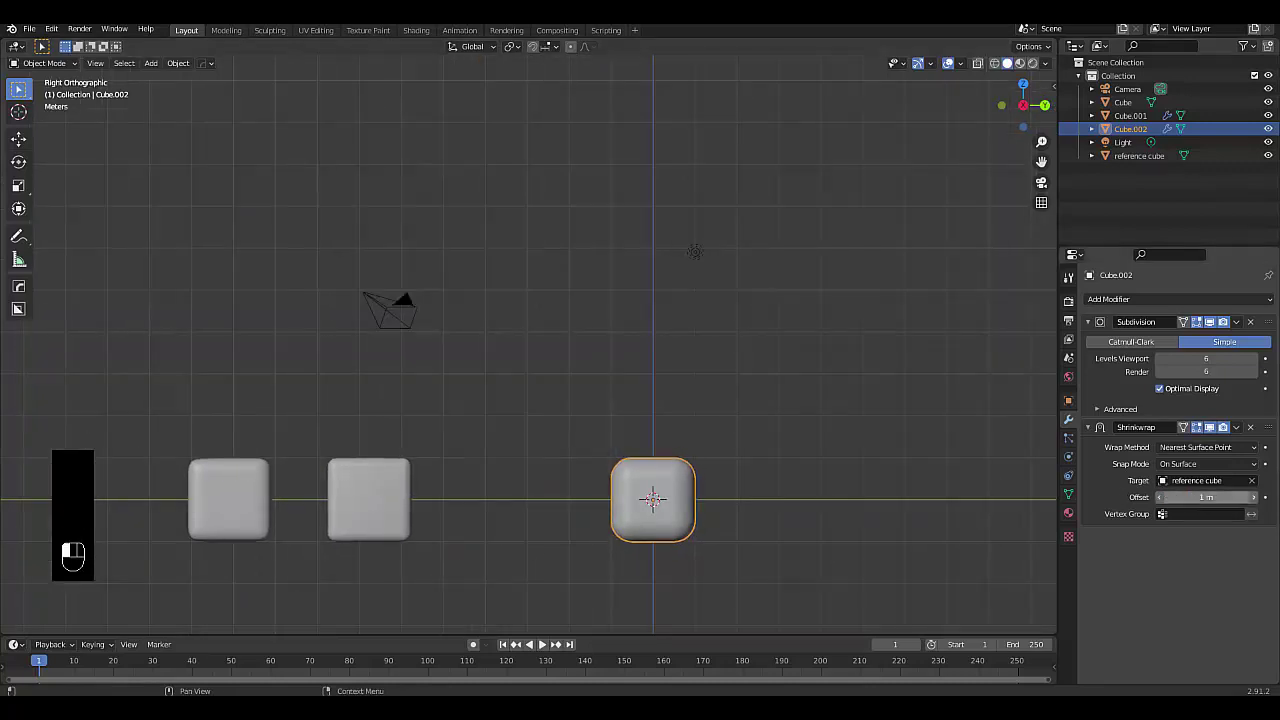
{"action": "left_click", "coordinate": [1206, 497]}
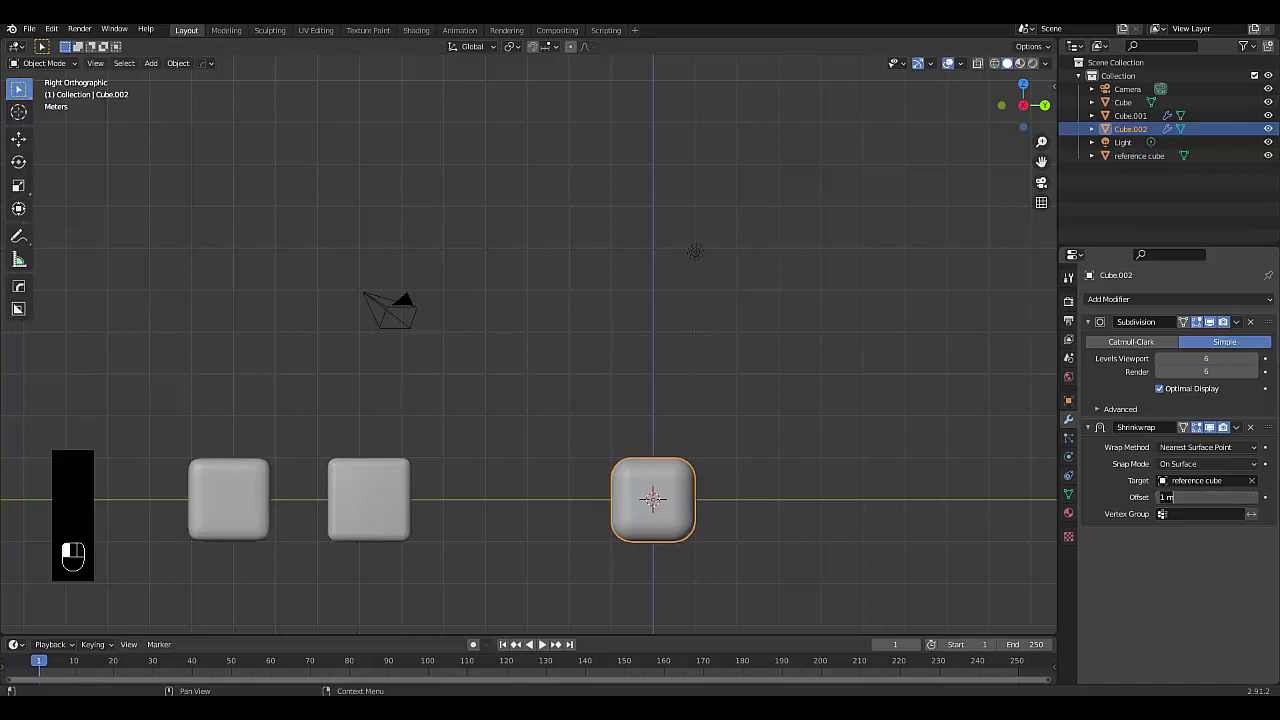
{"action": "type", "text": "0.75"}
{"action": "key", "text": "Return"}
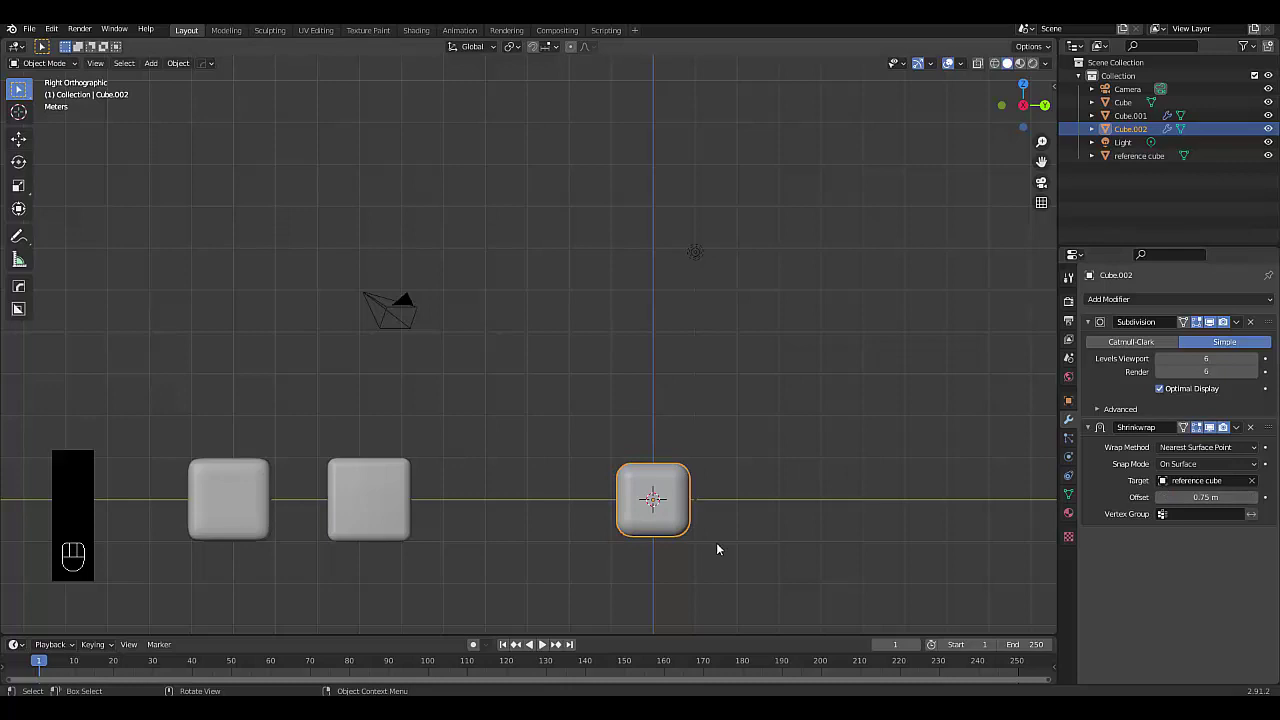
Set the Shrinkwrap offset to 1 m, leaving the cube's scale unchanged
{"action": "key", "text": "s"}
{"action": "left_click", "coordinate": [916, 505]}
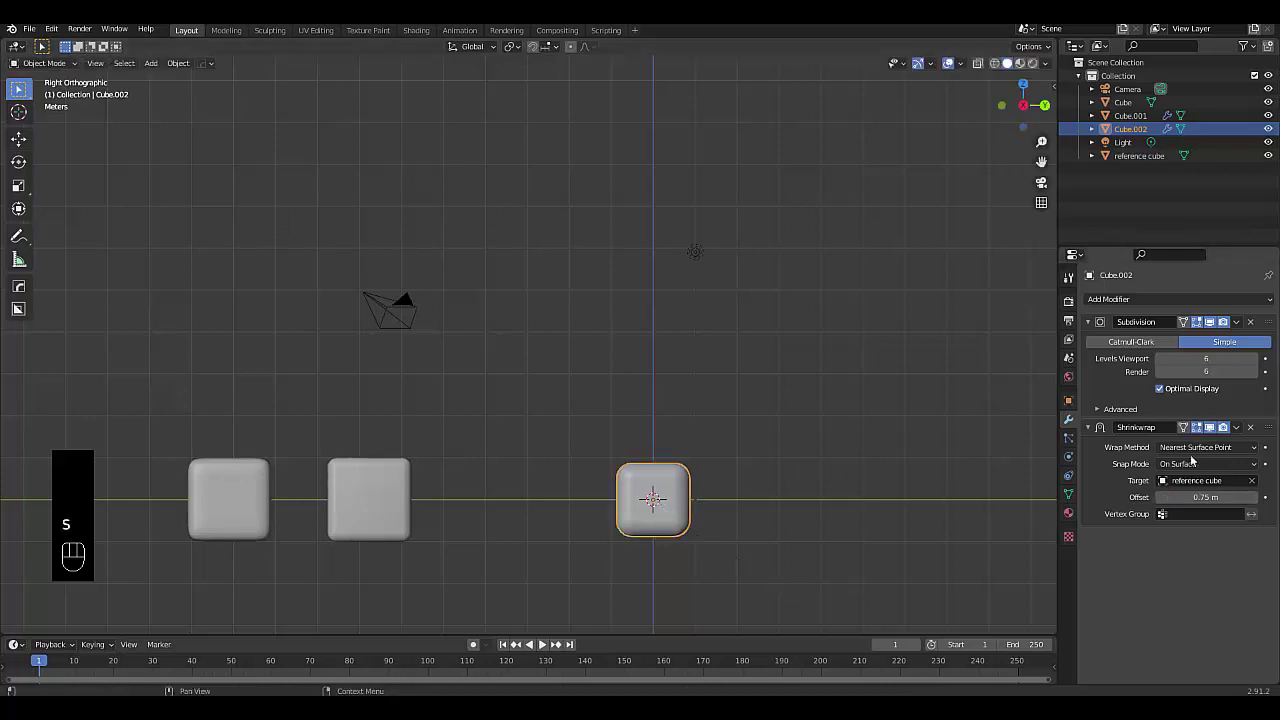
{"action": "key", "text": "s"}
{"action": "left_click", "coordinate": [868, 507]}
{"action": "type", "text": "1"}
{"action": "key", "text": "Return"}
Try Outside and Above Surface snap modes, then keep On Surface
{"action": "left_click", "coordinate": [1191, 464]}
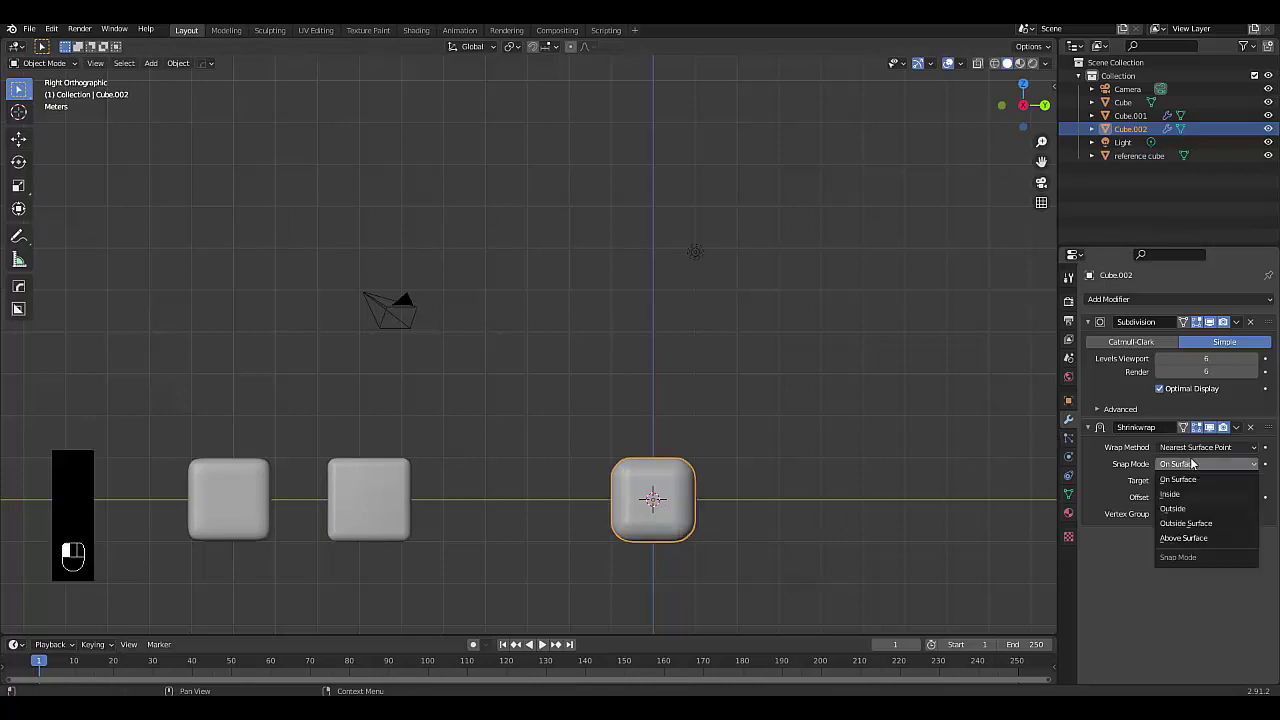
{"action": "left_click", "coordinate": [1173, 508]}
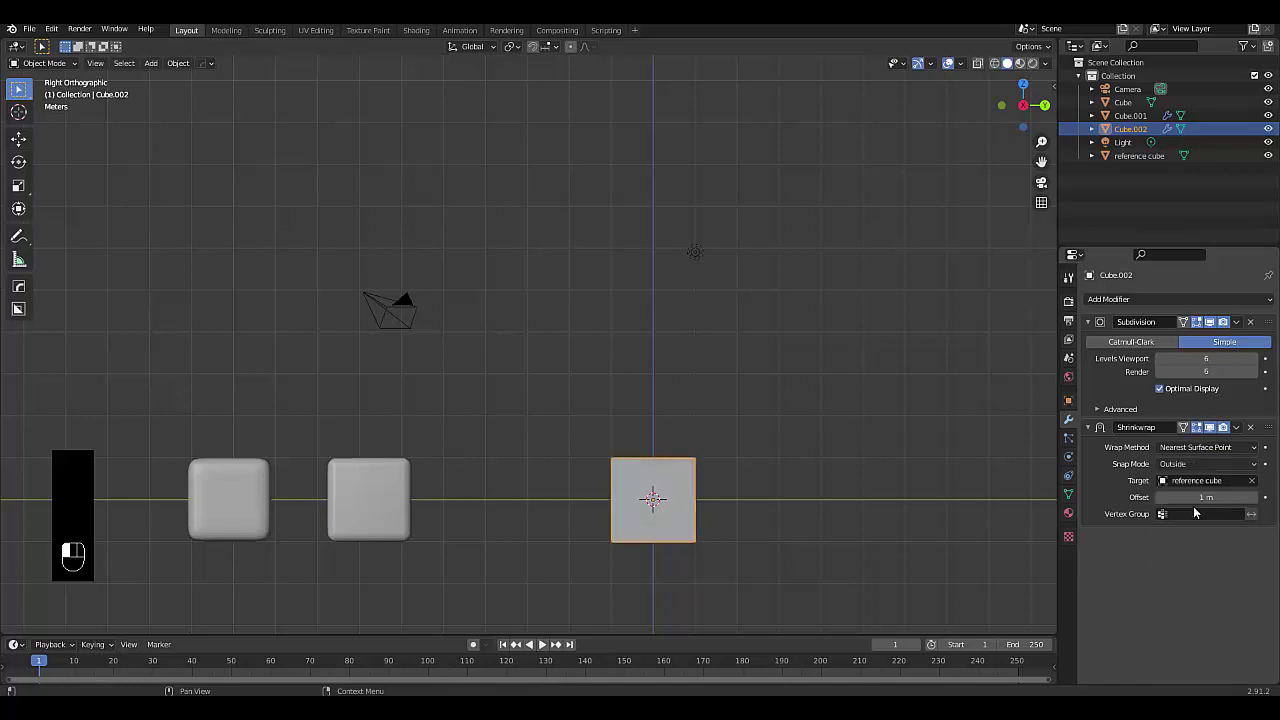
{"action": "left_click", "coordinate": [1202, 464]}
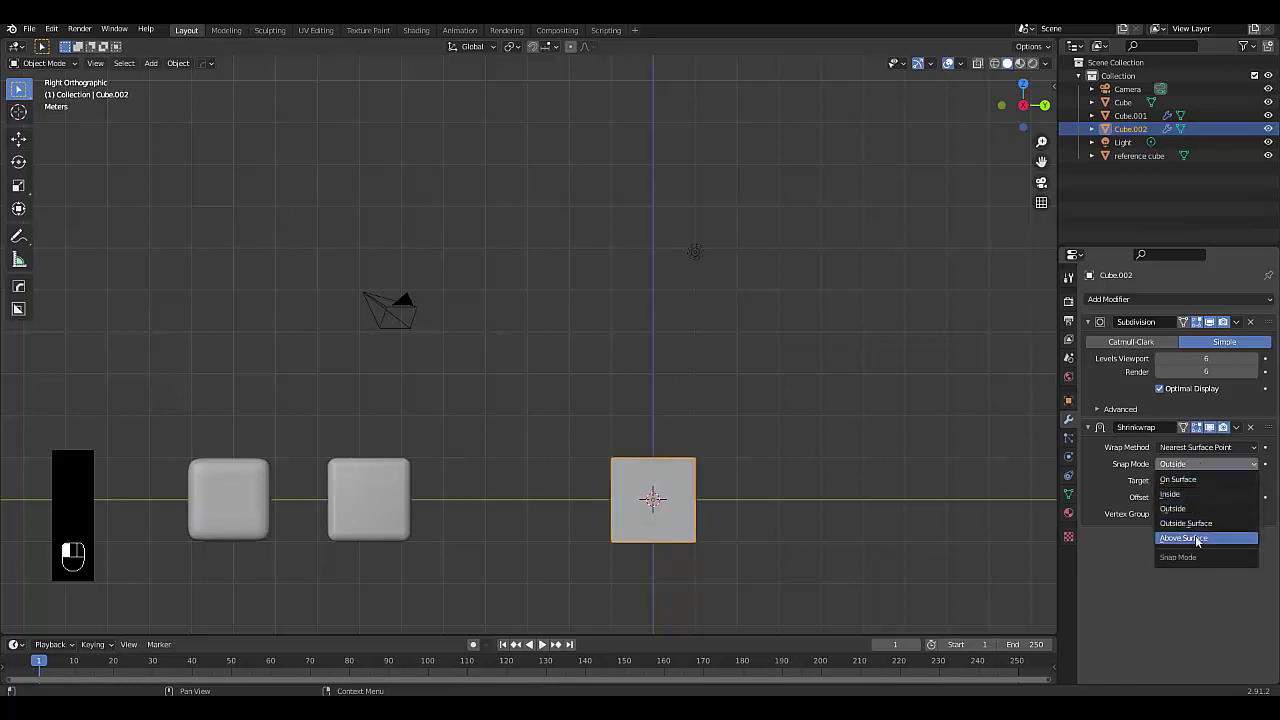
{"action": "left_click", "coordinate": [1198, 538]}
{"action": "left_click", "coordinate": [1203, 464]}
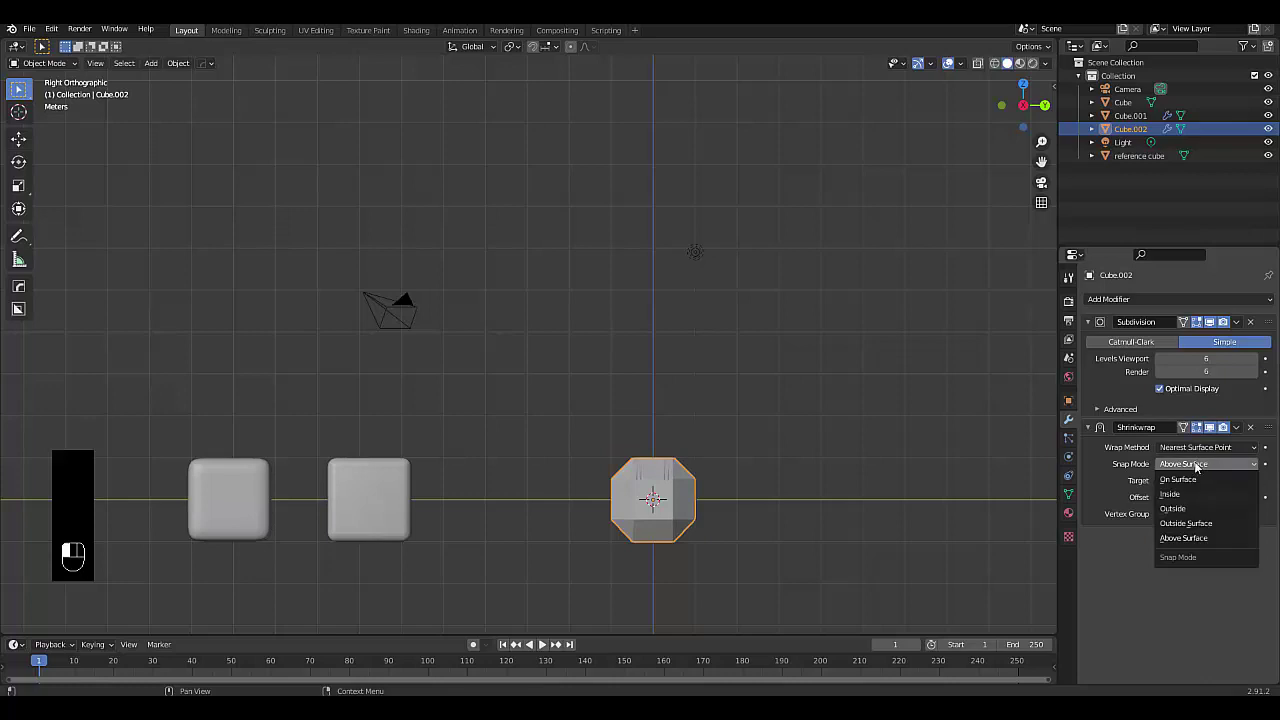
{"action": "left_click", "coordinate": [1198, 480]}
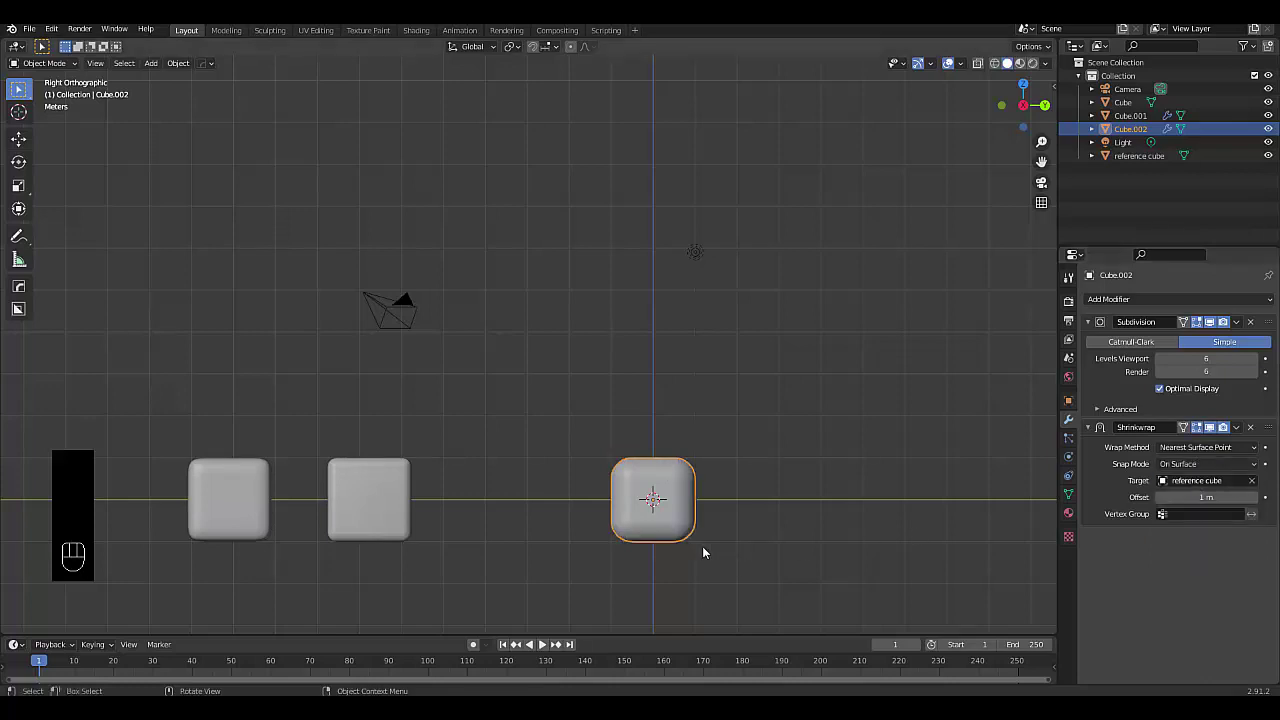
{"action": "middle_click_drag", "start_coordinate": [701, 546], "coordinate": [663, 540]}
Apply Shade Smooth to the third rounded cube and look around it
{"action": "right_click", "coordinate": [658, 500]}
{"action": "left_click", "coordinate": [632, 466]}
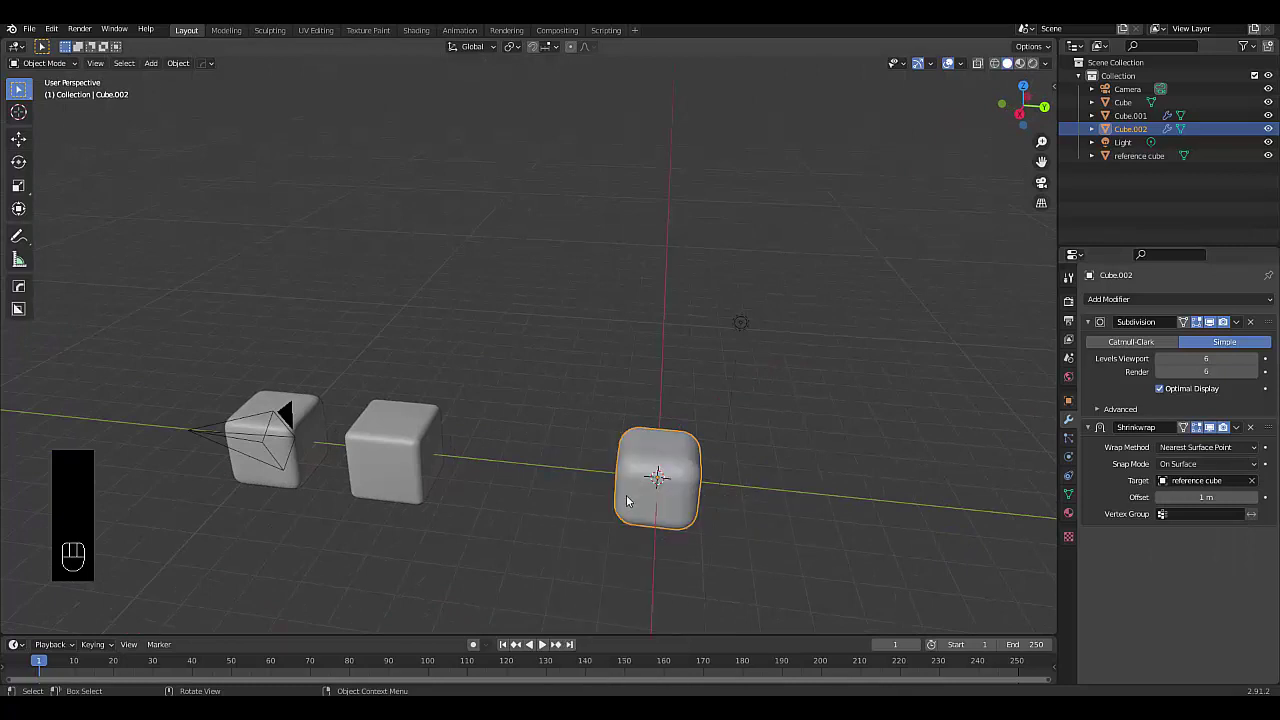
{"action": "mouse_move", "coordinate": [624, 498]}
{"action": "middle_mouse_down"}
{"action": "mouse_move", "coordinate": [558, 497]}
{"action": "mouse_move", "coordinate": [527, 464]}
{"action": "mouse_move", "coordinate": [415, 459]}
{"action": "mouse_move", "coordinate": [606, 500]}
{"action": "middle_mouse_up"}
{"action": "scroll", "coordinate": [648, 503], "scroll_direction": "up", "scroll_amount": 3}
{"action": "scroll", "coordinate": [421, 417], "scroll_direction": "up", "scroll_amount": 5}
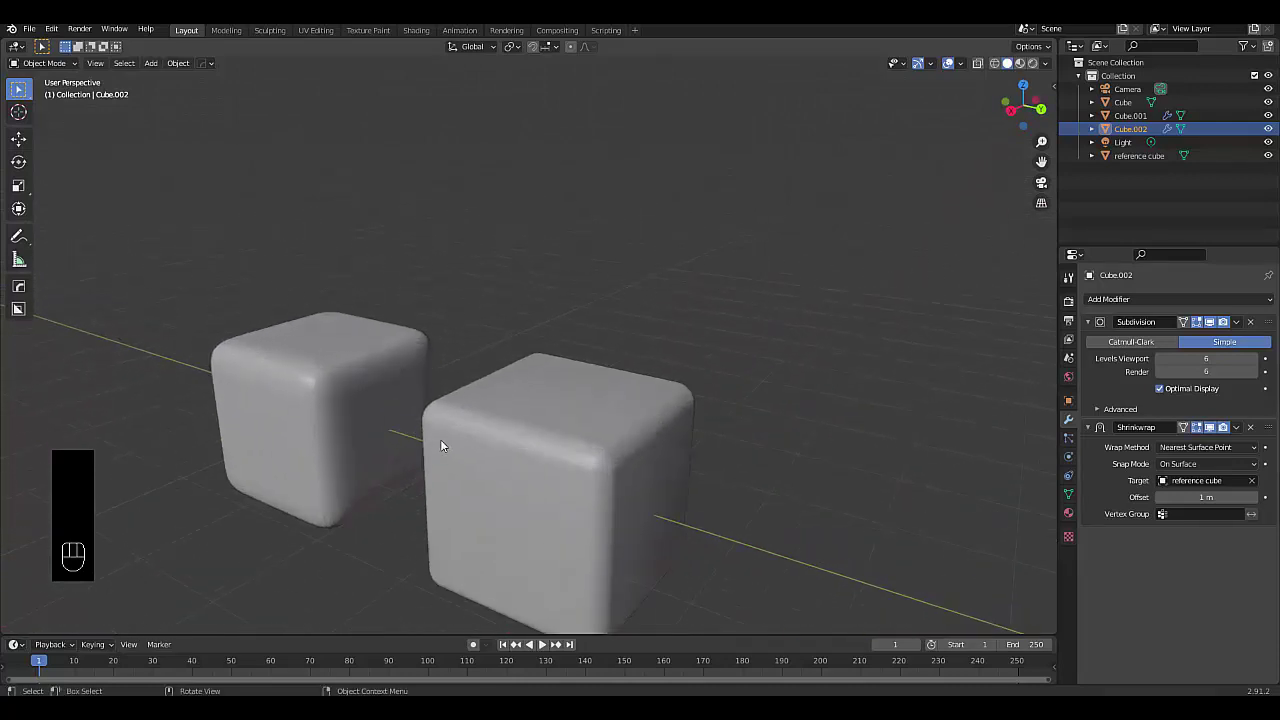
Orbit and zoom out to inspect all three rounded cubes side by side
{"action": "middle_click_drag", "start_coordinate": [435, 446], "coordinate": [600, 506]}
{"action": "scroll", "coordinate": [456, 481], "scroll_direction": "up", "scroll_amount": 3}
{"action": "scroll", "coordinate": [408, 496], "scroll_direction": "down", "scroll_amount": 4}
{"action": "scroll", "coordinate": [645, 487], "scroll_direction": "up", "scroll_amount": 3}
{"action": "scroll", "coordinate": [600, 506], "scroll_direction": "down", "scroll_amount": 3}
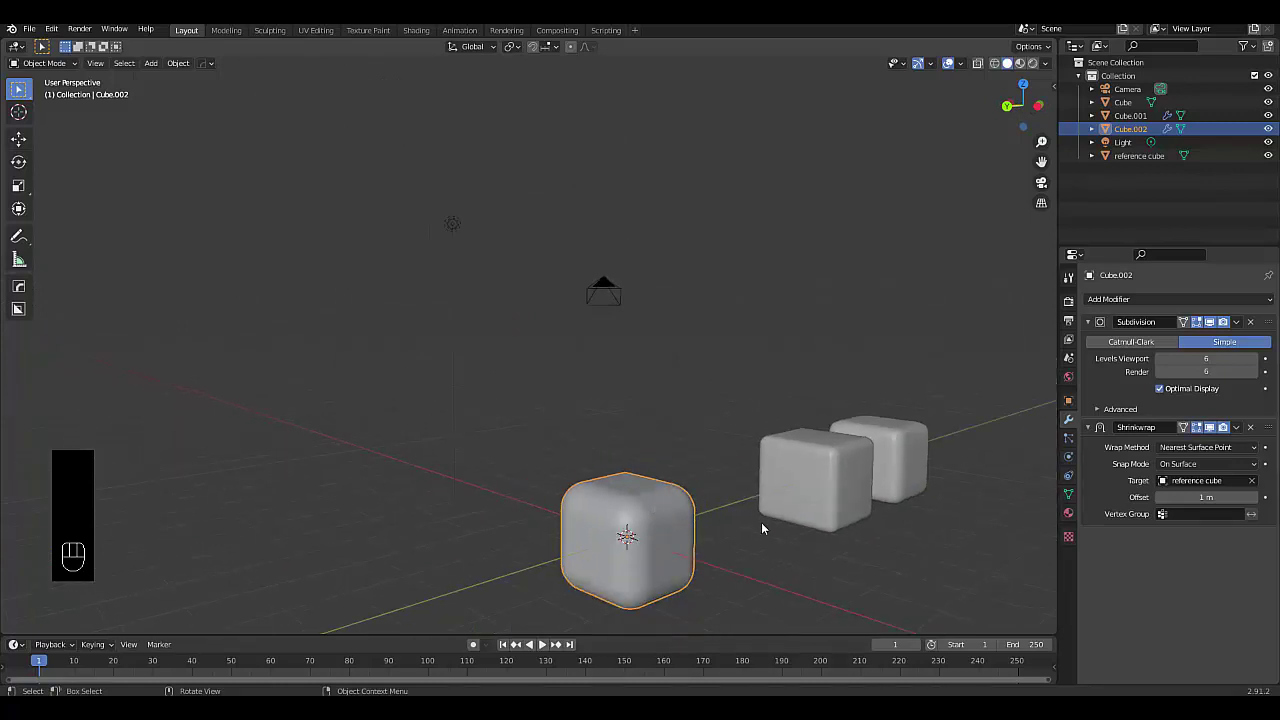